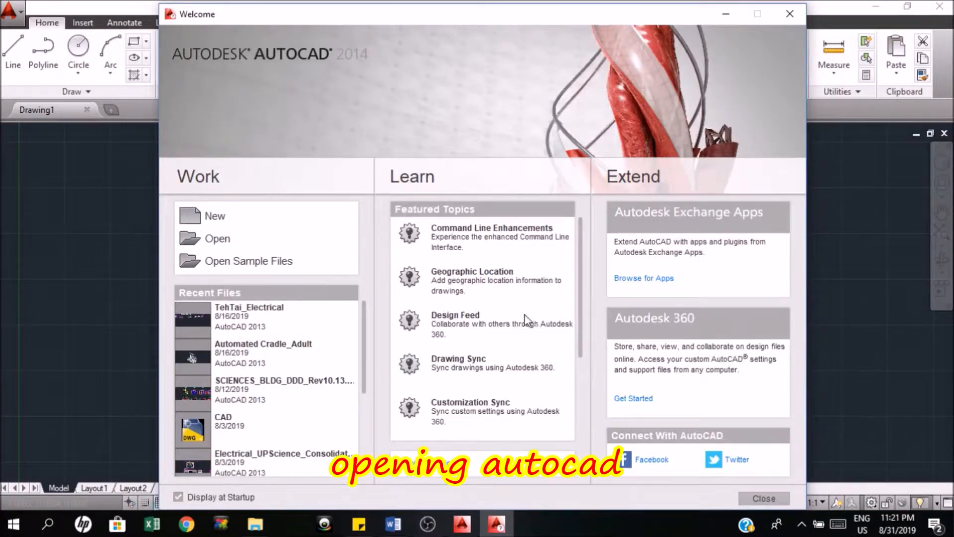
- Close the Welcome window and turn off the drawing grid
{"action": "left_click", "coordinate": [790, 20]}
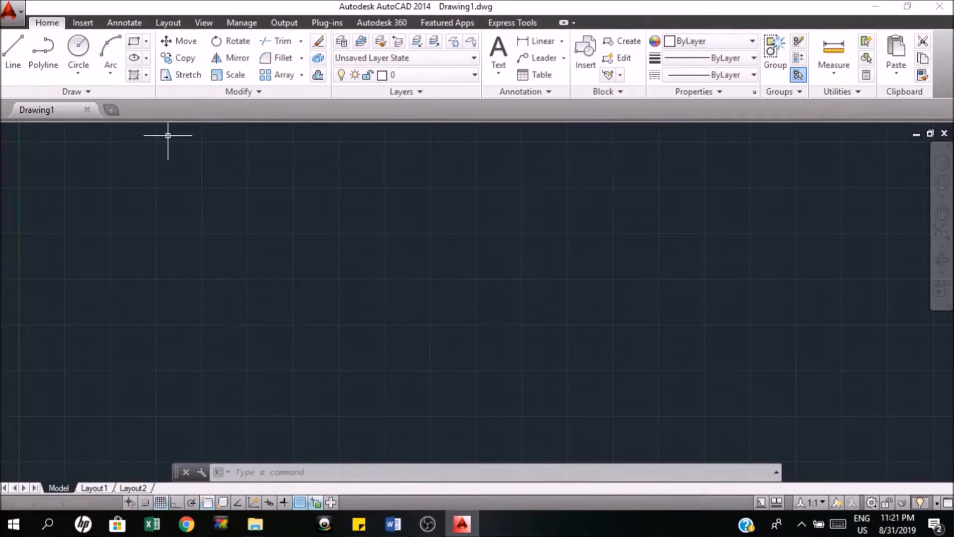
{"action": "left_click", "coordinate": [161, 501]}
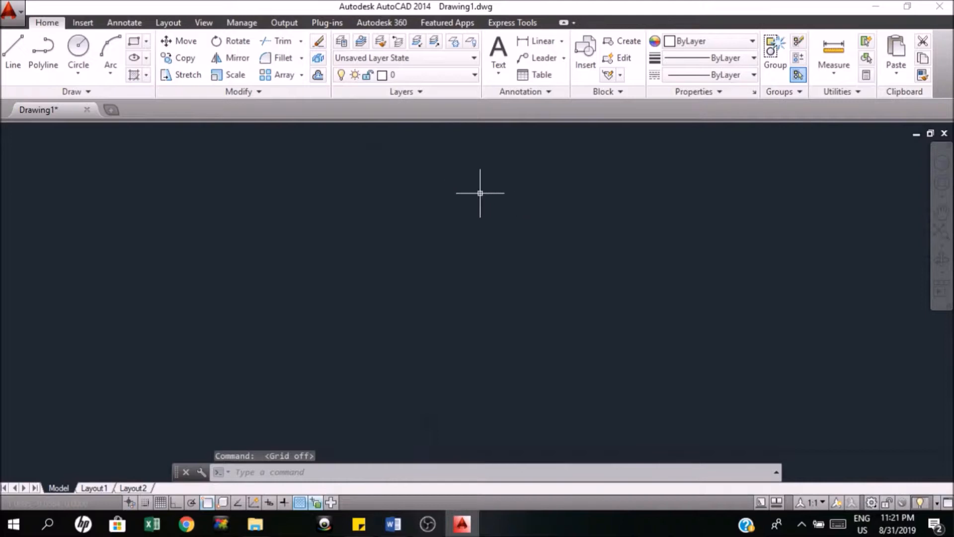
{"action": "left_click", "coordinate": [160, 502]}
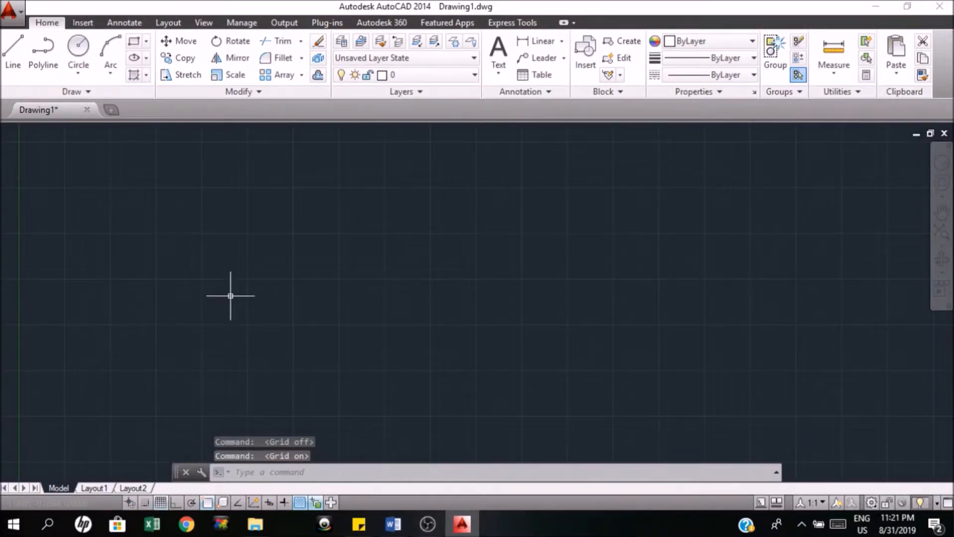
{"action": "left_click", "coordinate": [161, 502]}
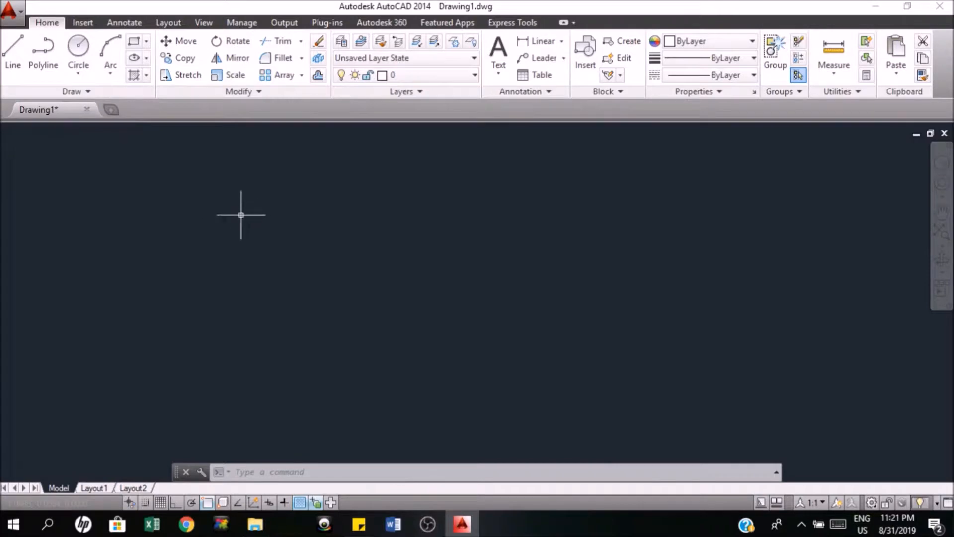
- Draw a chain of three connected freehand line segments across the upper part of the empty drawing
{"action": "left_click", "coordinate": [16, 63]}
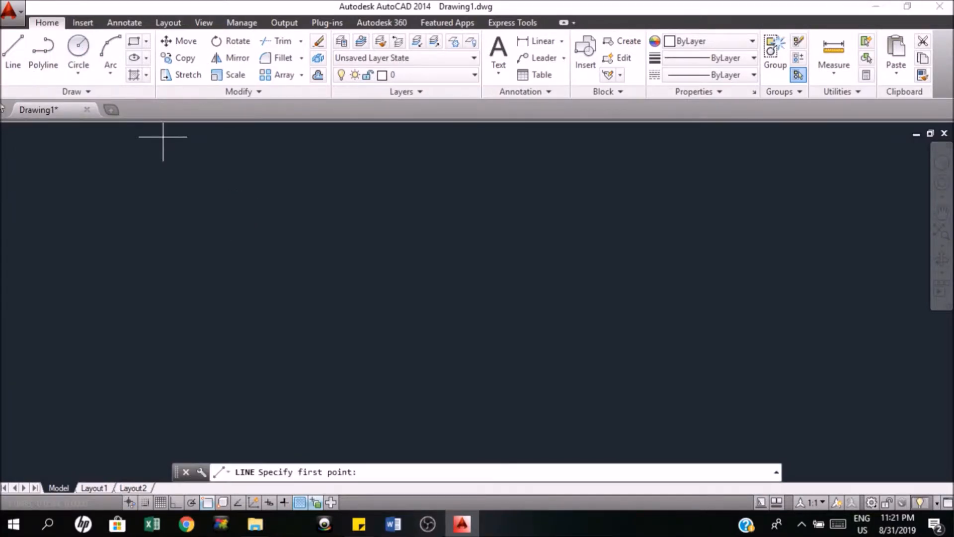
{"action": "left_click", "coordinate": [188, 210]}
{"action": "left_click", "coordinate": [349, 249]}
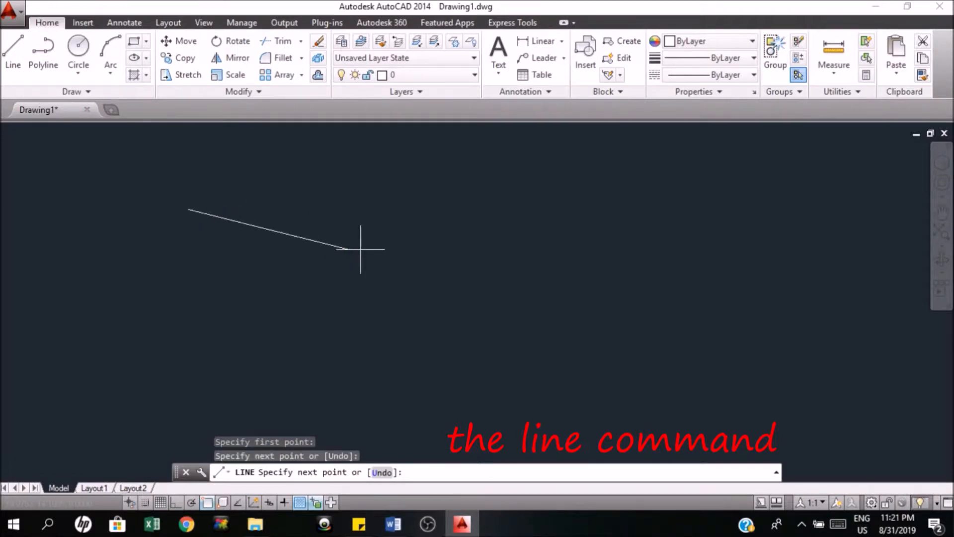
{"action": "left_click", "coordinate": [601, 205]}
{"action": "left_click", "coordinate": [723, 196]}
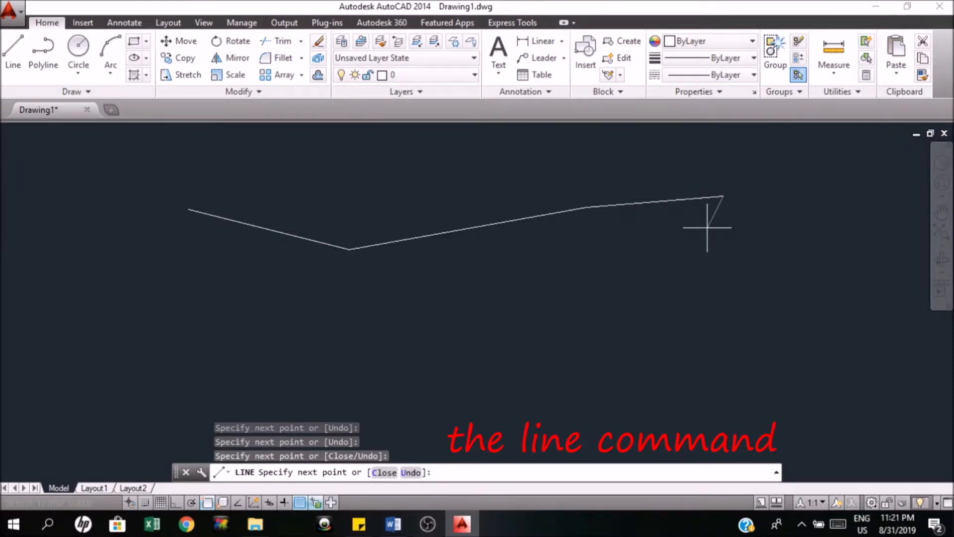
{"action": "key", "text": "Return"}
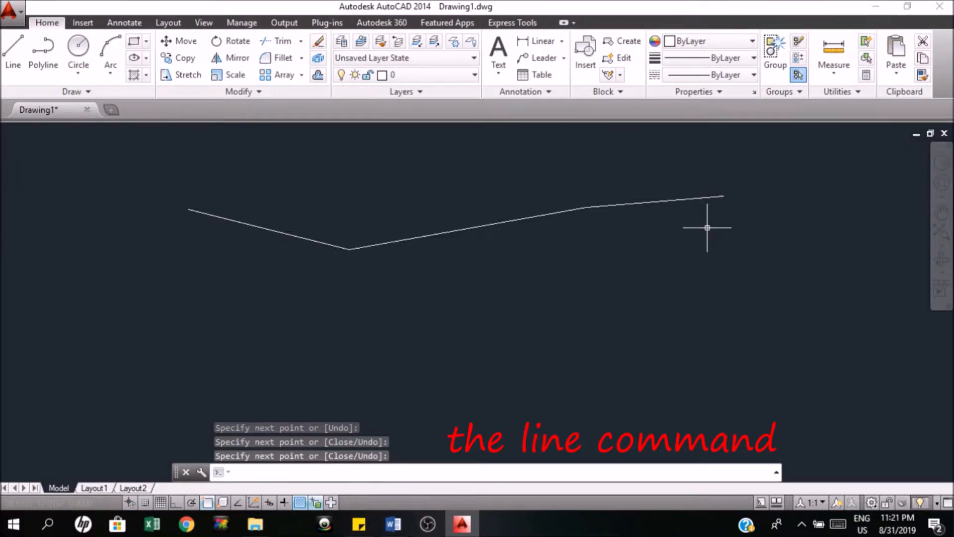
- Draw a single slanted line 5 units long below the start of the three-segment chain
{"action": "left_click", "coordinate": [13, 49]}
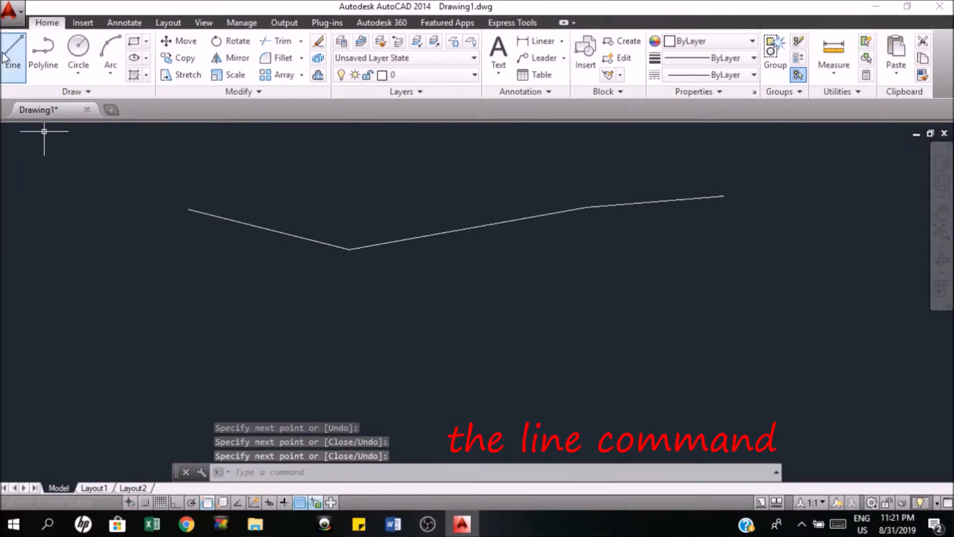
{"action": "left_click", "coordinate": [248, 328]}
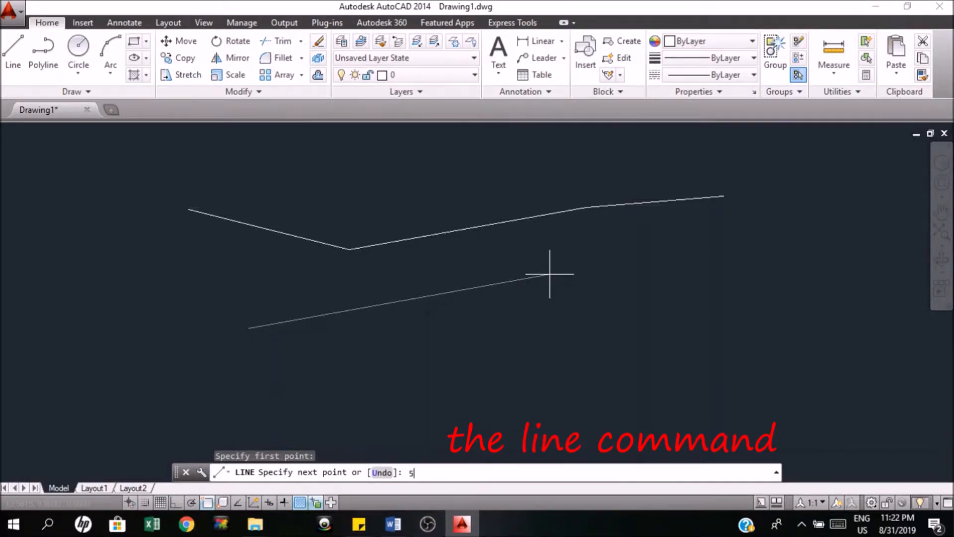
{"action": "key", "text": "Return"}
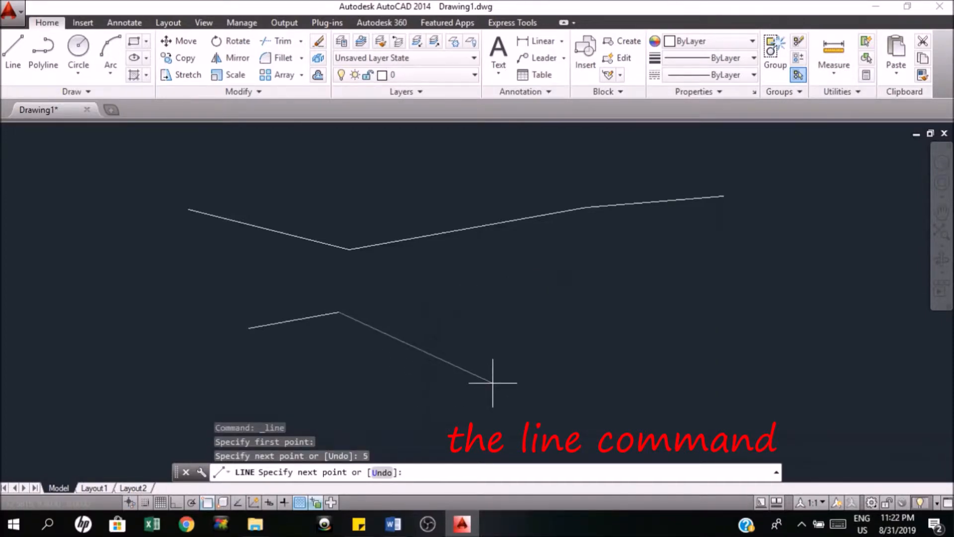
{"action": "key", "text": "Return"}
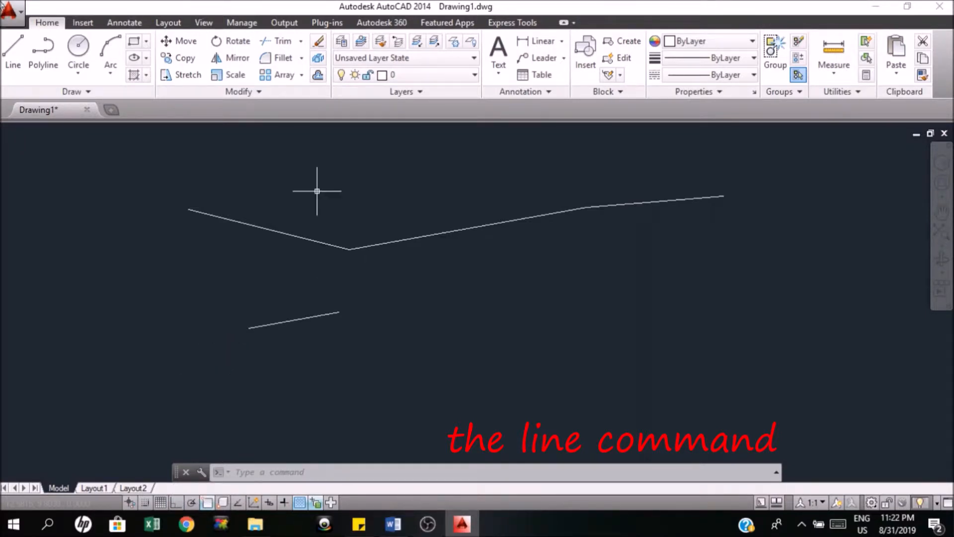
- Turn on Ortho mode and draw a 20 by 5 rectangle from four separate lines beside the short slanted line
{"action": "left_click", "coordinate": [176, 502]}
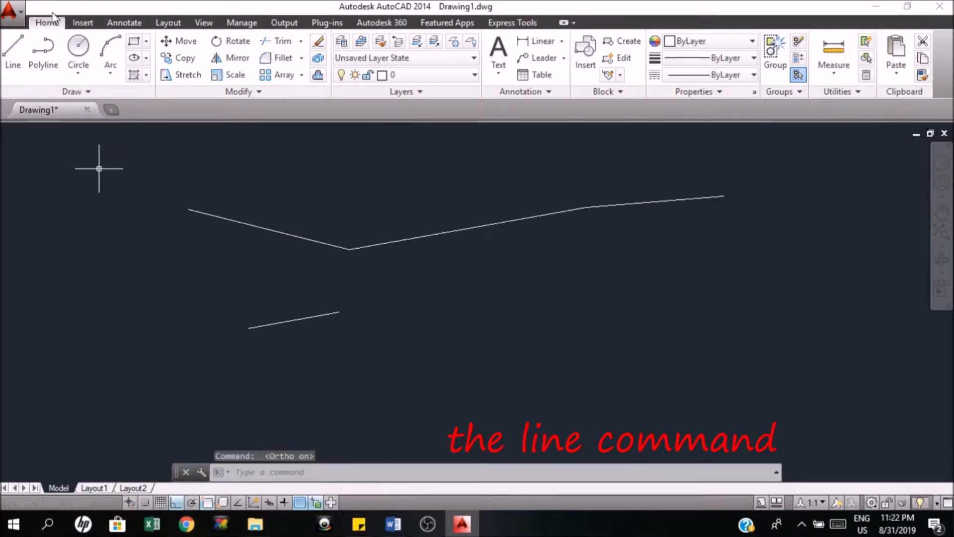
{"action": "left_click", "coordinate": [13, 52]}
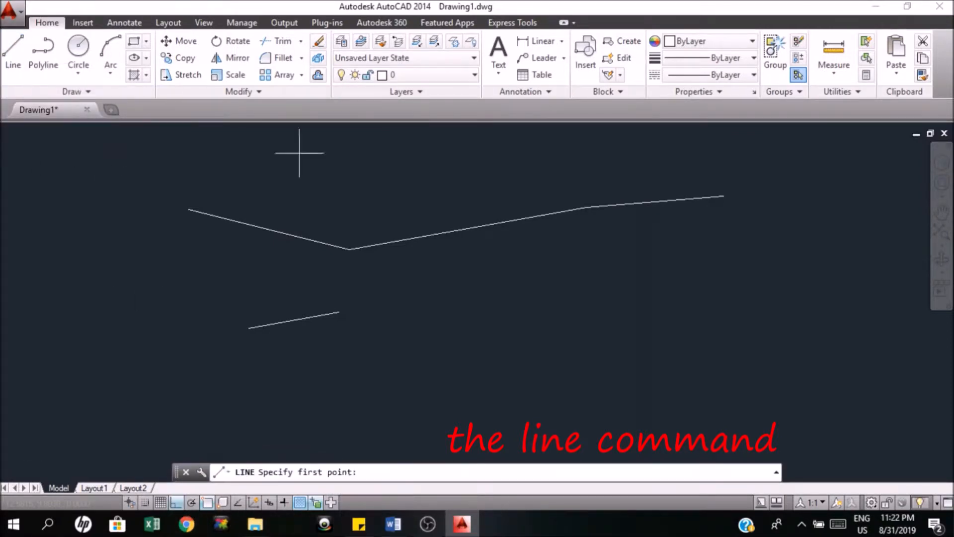
{"action": "left_click", "coordinate": [434, 323]}
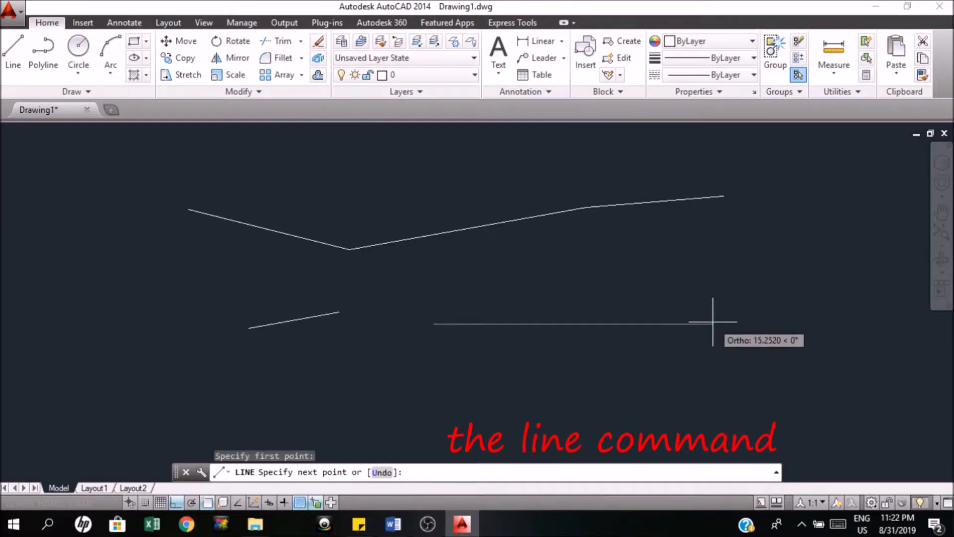
{"action": "type", "text": "20"}
{"action": "key", "text": "Return"}
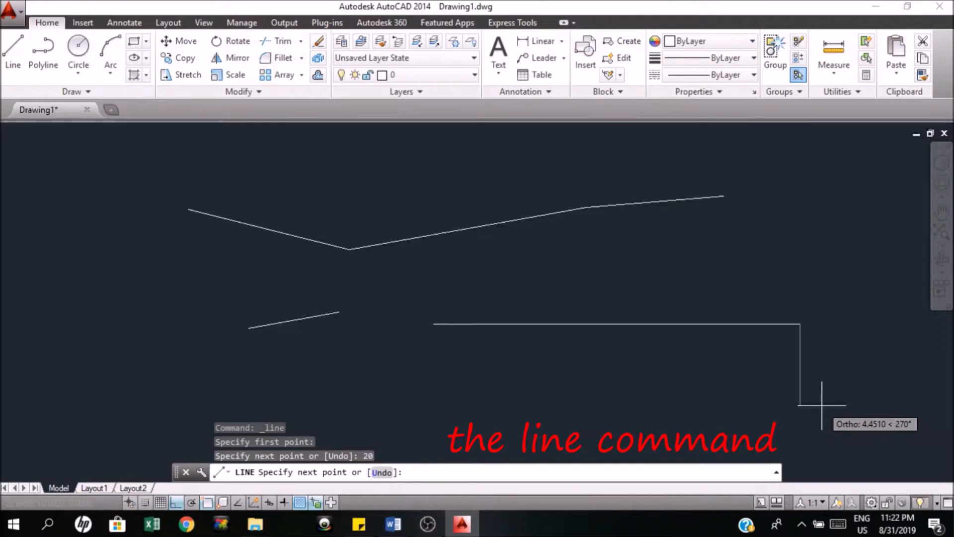
{"action": "type", "text": "5"}
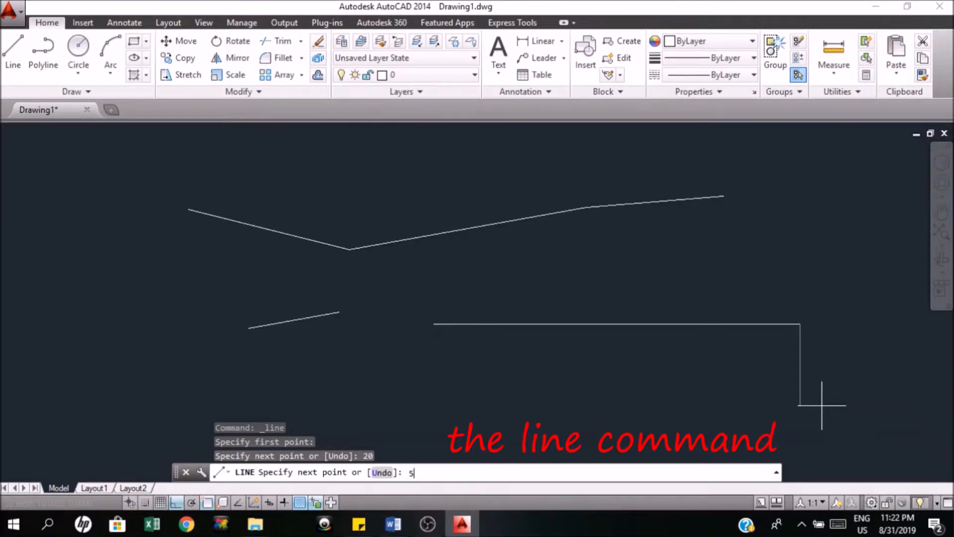
{"action": "key", "text": "Return"}
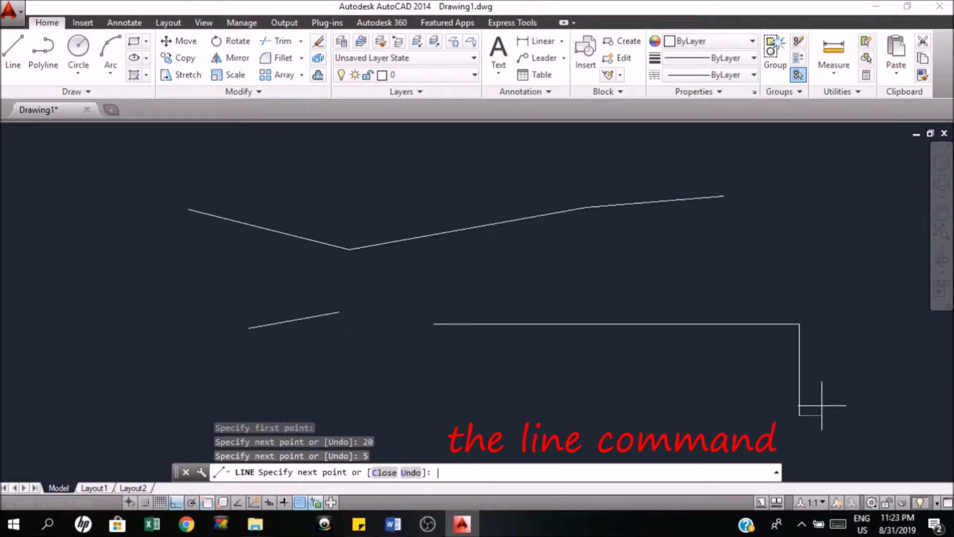
{"action": "type", "text": "20"}
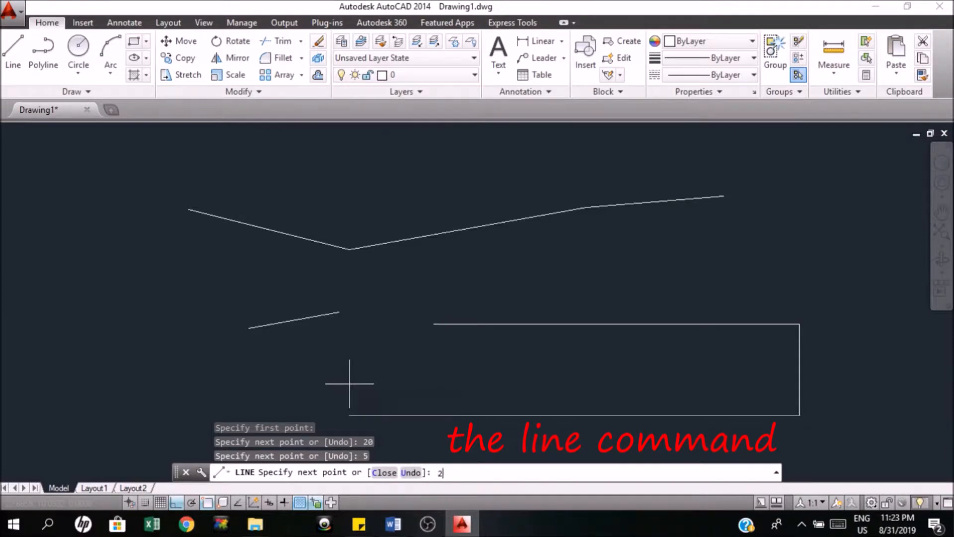
{"action": "key", "text": "Return"}
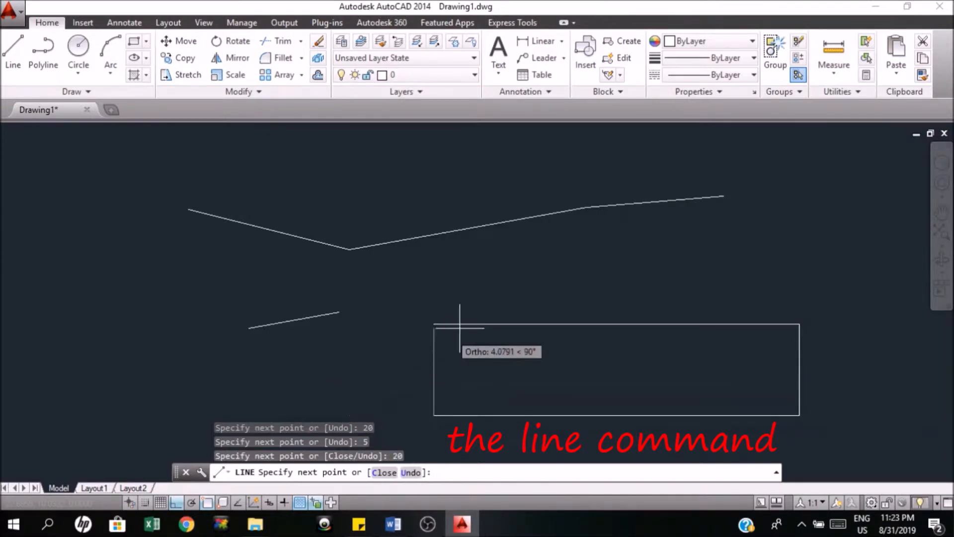
{"action": "type", "text": "5"}
{"action": "key", "text": "Return"}
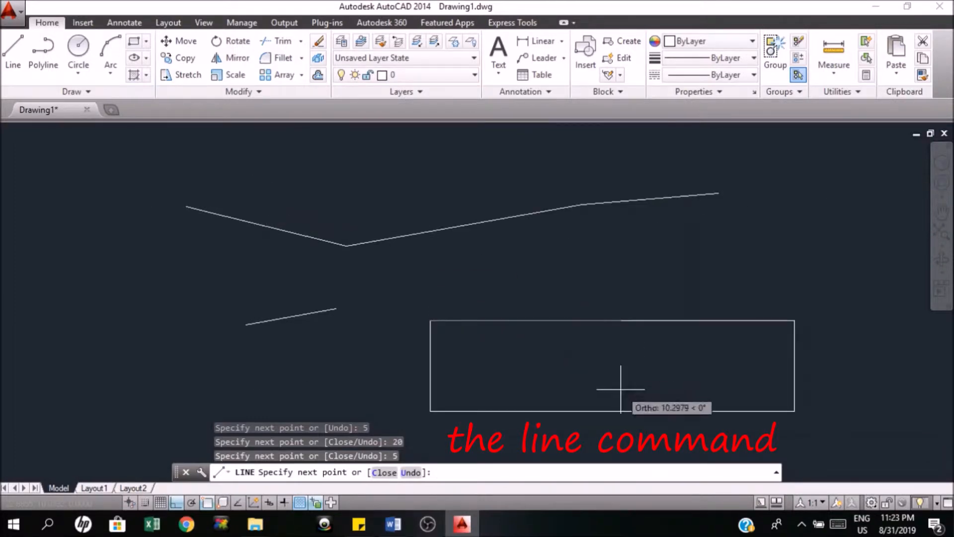
{"action": "key", "text": "Return"}
- Select only the top edge of the line-drawn rectangle to check that it is a separate object, and clear the selection
{"action": "scroll", "coordinate": [413, 241], "scroll_direction": "up", "scroll_amount": 2}
{"action": "scroll", "coordinate": [363, 247], "scroll_direction": "down", "scroll_amount": 2}
{"action": "scroll", "coordinate": [651, 332], "scroll_direction": "up", "scroll_amount": 1}
{"action": "scroll", "coordinate": [644, 327], "scroll_direction": "up", "scroll_amount": 2}
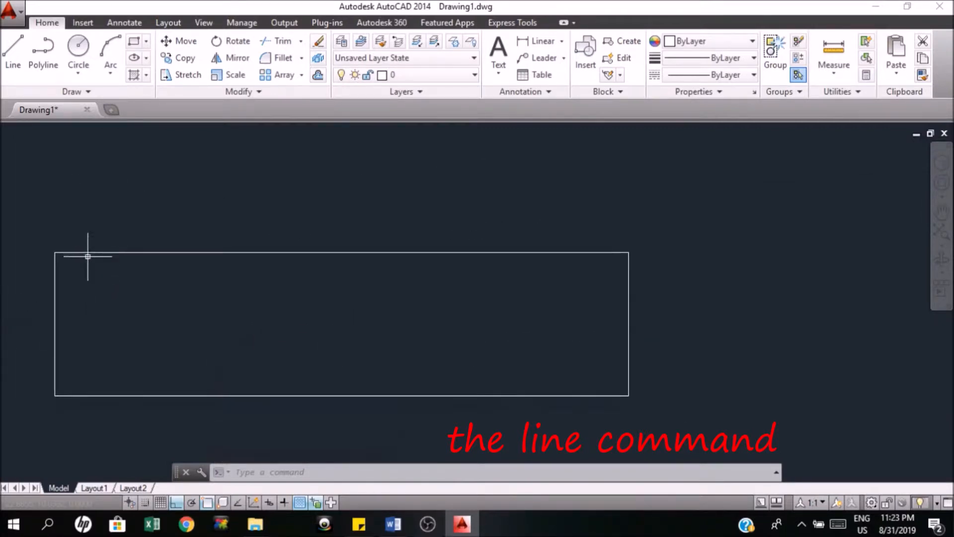
{"action": "left_click", "coordinate": [159, 258]}
{"action": "left_click", "coordinate": [151, 245]}
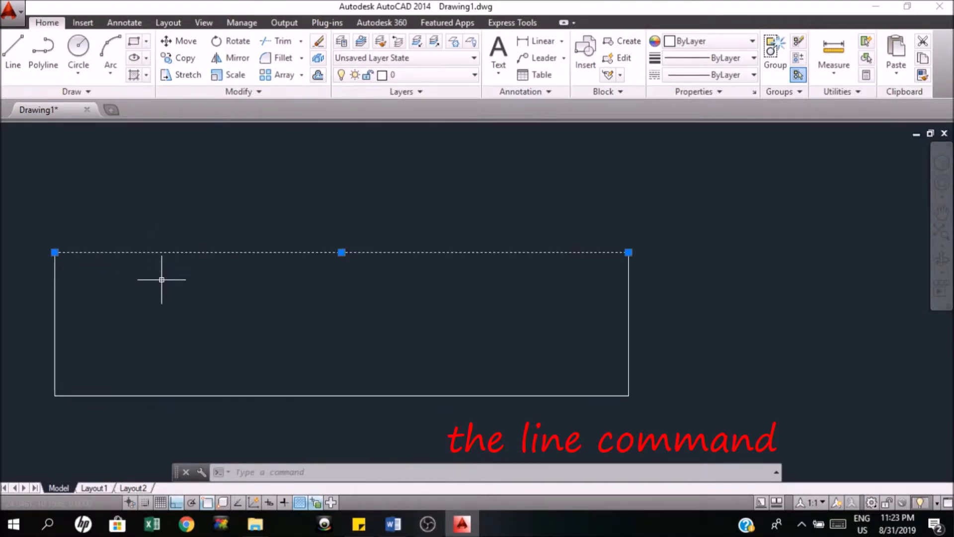
{"action": "key", "text": "Escape"}
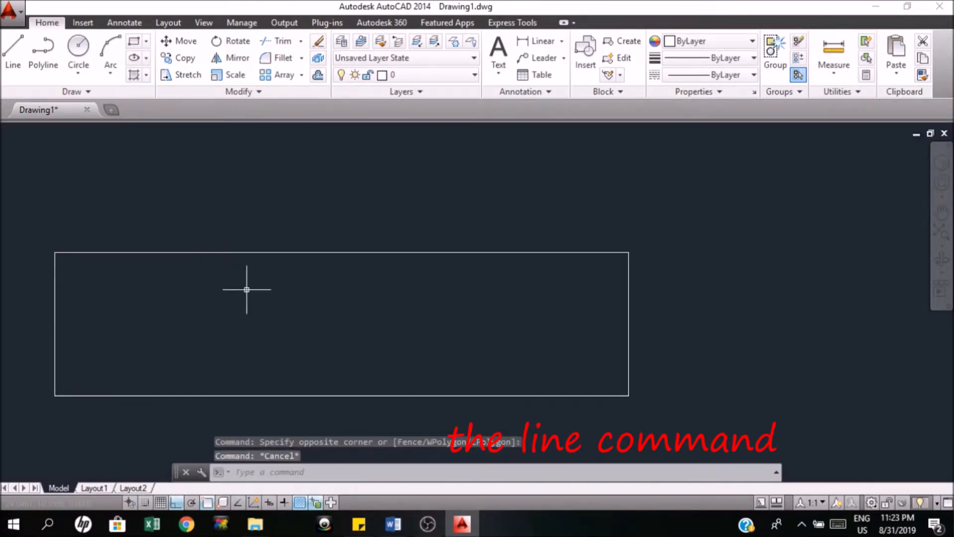
- Select the rectangle's top, right, left and bottom edges individually to examine them as separate lines, and clear the selection
{"action": "left_click", "coordinate": [278, 283]}
{"action": "left_click", "coordinate": [238, 219]}
{"action": "left_click", "coordinate": [709, 312]}
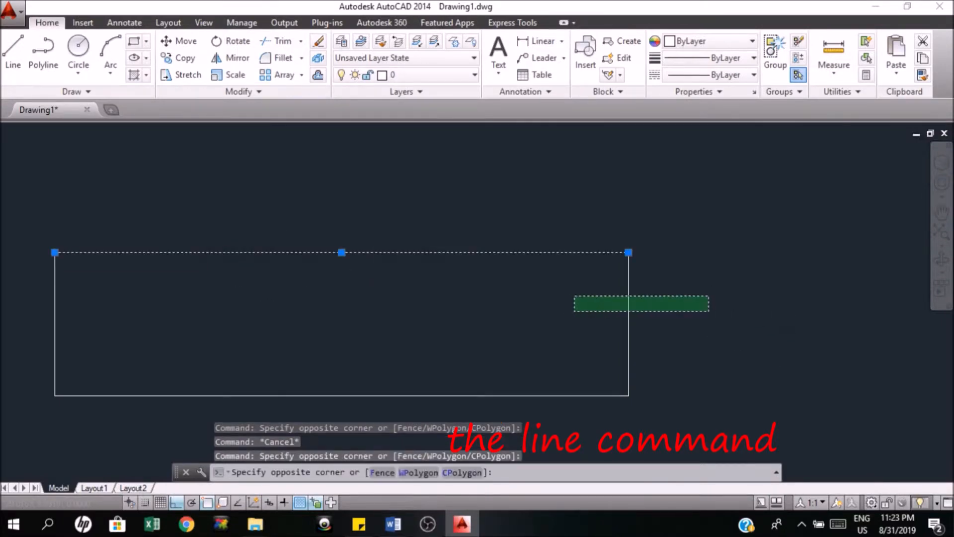
{"action": "left_click", "coordinate": [574, 297]}
{"action": "left_click", "coordinate": [85, 324]}
{"action": "left_click", "coordinate": [32, 309]}
{"action": "left_click", "coordinate": [162, 418]}
{"action": "left_click", "coordinate": [138, 377]}
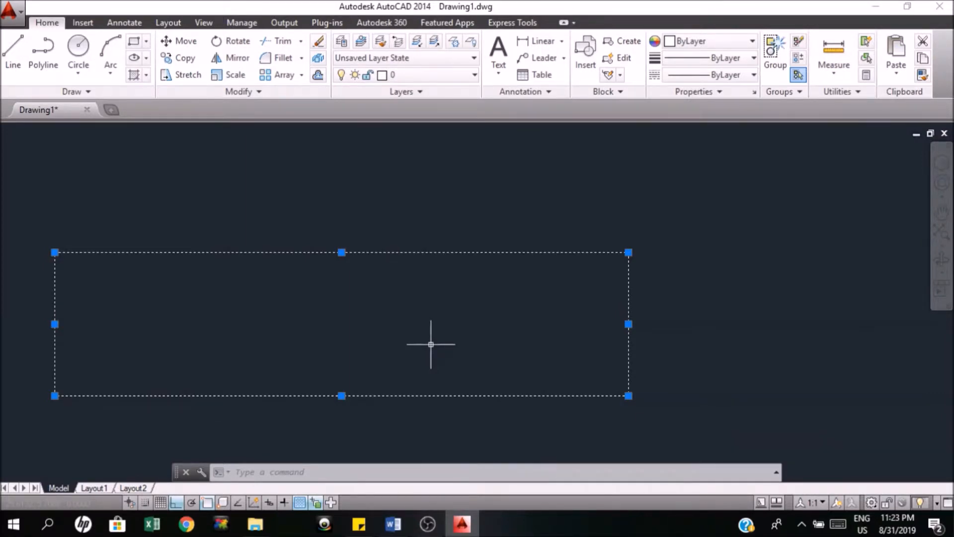
{"action": "scroll", "coordinate": [286, 258], "scroll_direction": "down", "scroll_amount": 4}
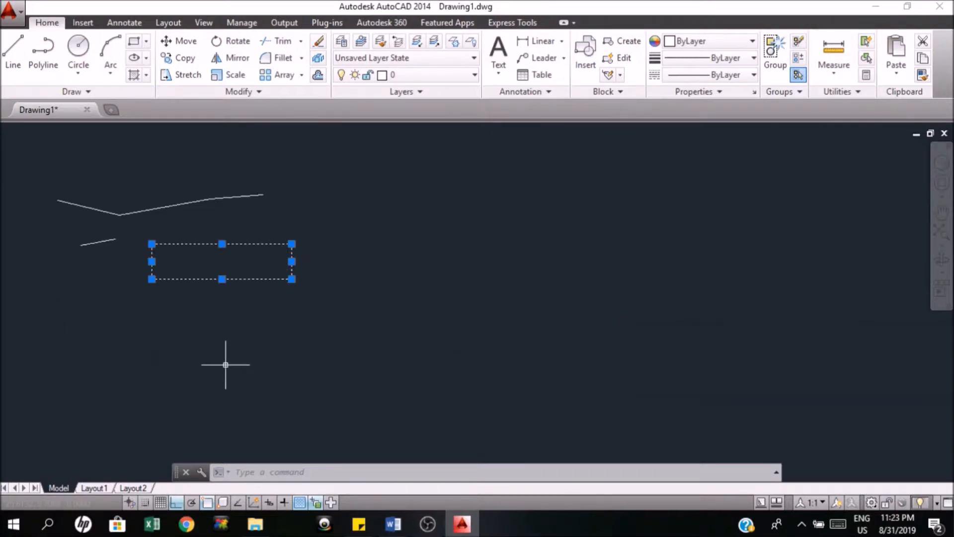
{"action": "key", "text": "Escape"}
- Draw a 20 by 5 rectangle as one polyline in the empty area beside the line-drawn rectangle, and select it
{"action": "scroll", "coordinate": [437, 226], "scroll_direction": "up", "scroll_amount": 2}
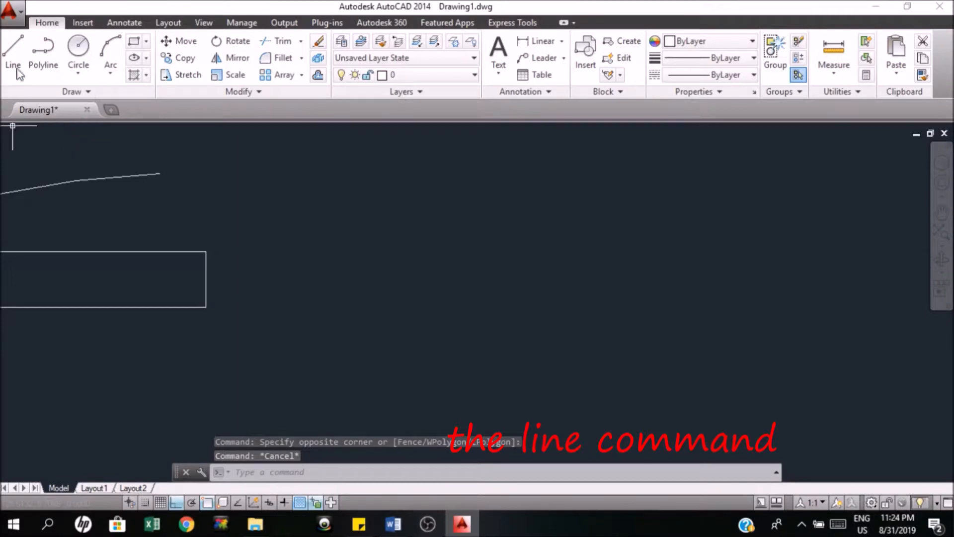
{"action": "left_click", "coordinate": [54, 63]}
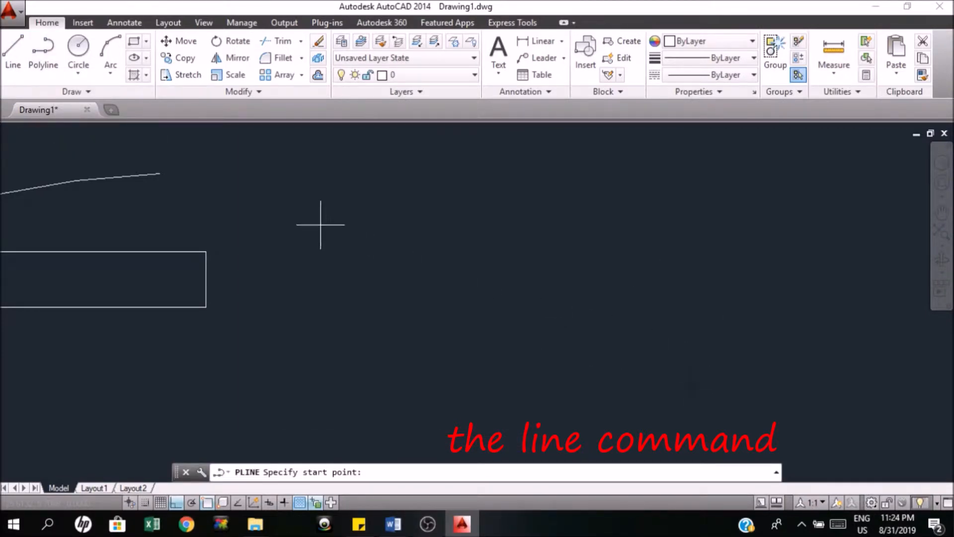
{"action": "left_click", "coordinate": [314, 196]}
{"action": "type", "text": "20"}
{"action": "key", "text": "Return"}
{"action": "type", "text": "5"}
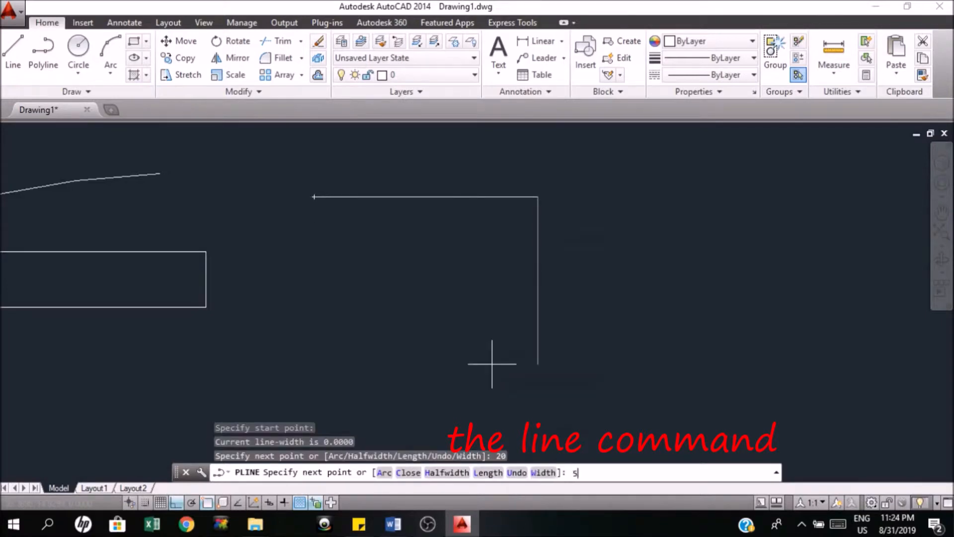
{"action": "key", "text": "Return"}
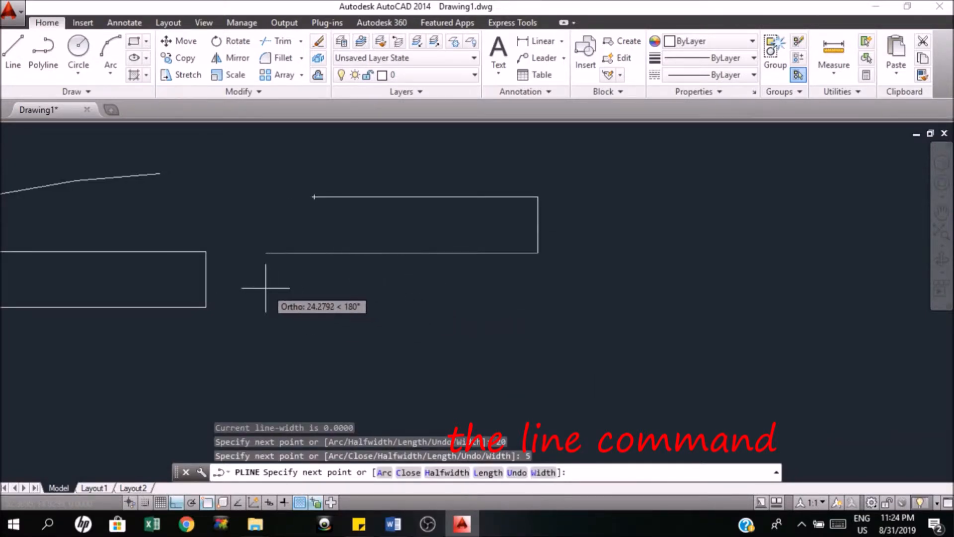
{"action": "type", "text": "20"}
{"action": "key", "text": "Return"}
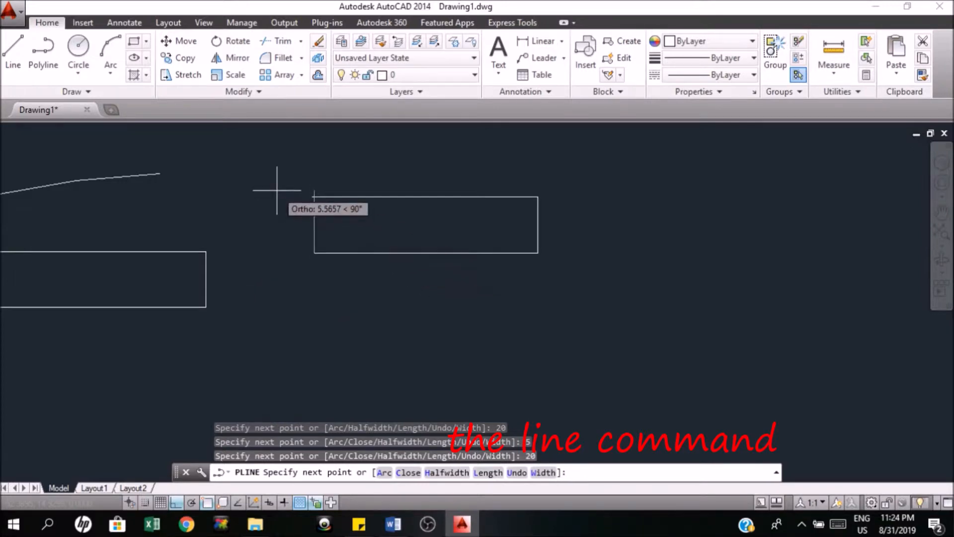
{"action": "type", "text": "5"}
{"action": "key", "text": "Return"}
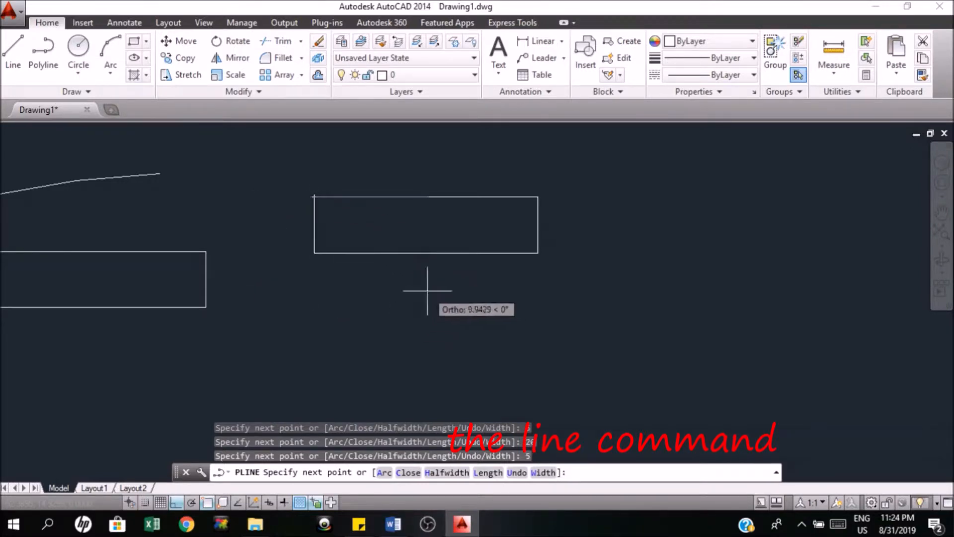
{"action": "key", "text": "Return"}
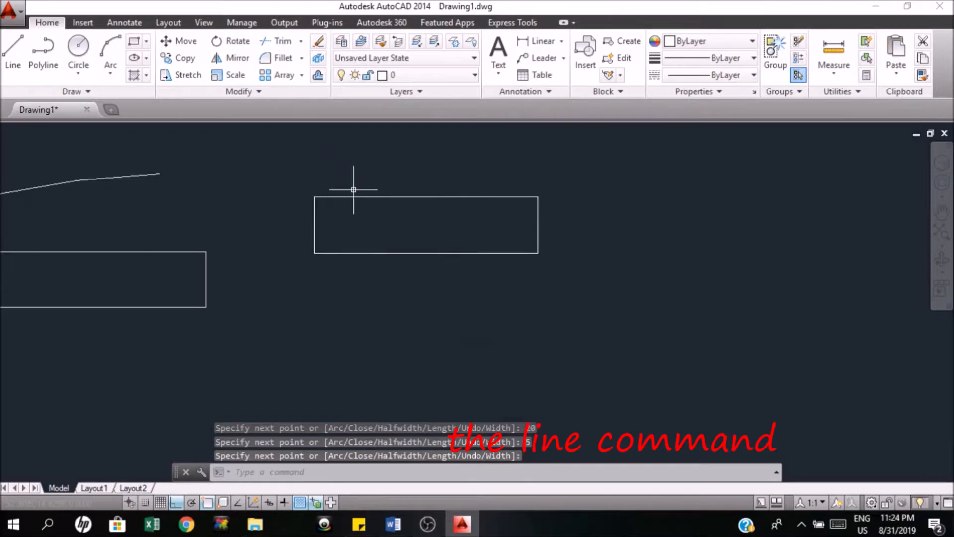
{"action": "left_click", "coordinate": [354, 198]}
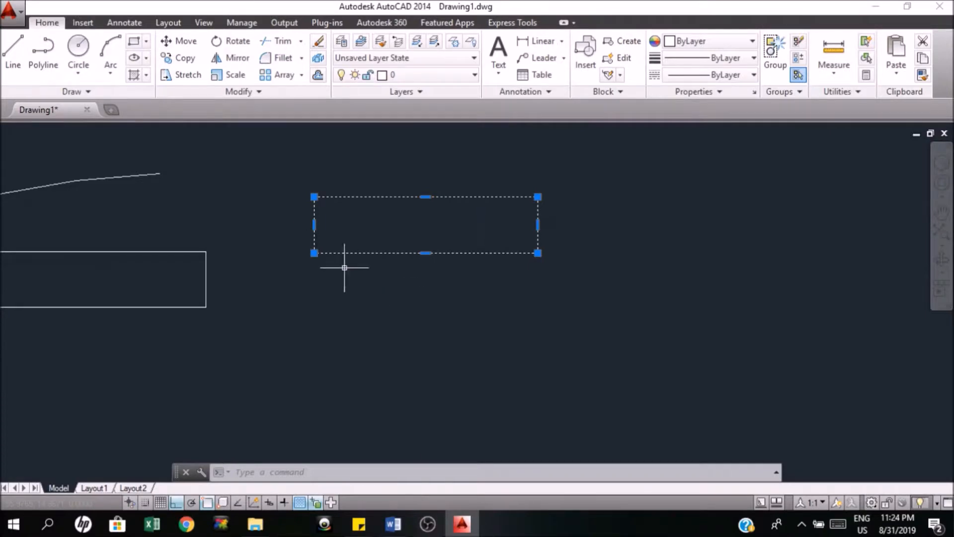
- Clear the selection and draw a circle of radius 10 in the empty area beside the polyline rectangle
{"action": "key", "text": "Escape"}
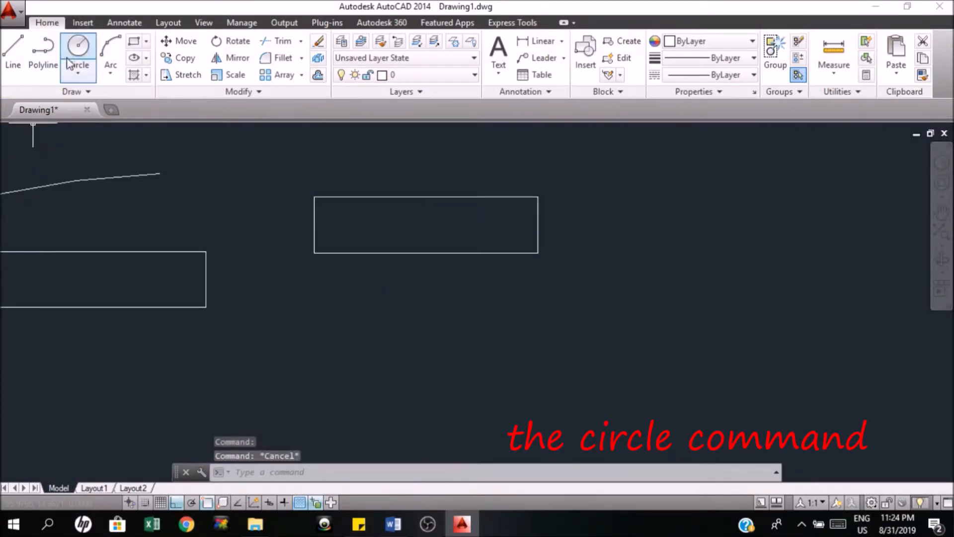
{"action": "left_click", "coordinate": [65, 74]}
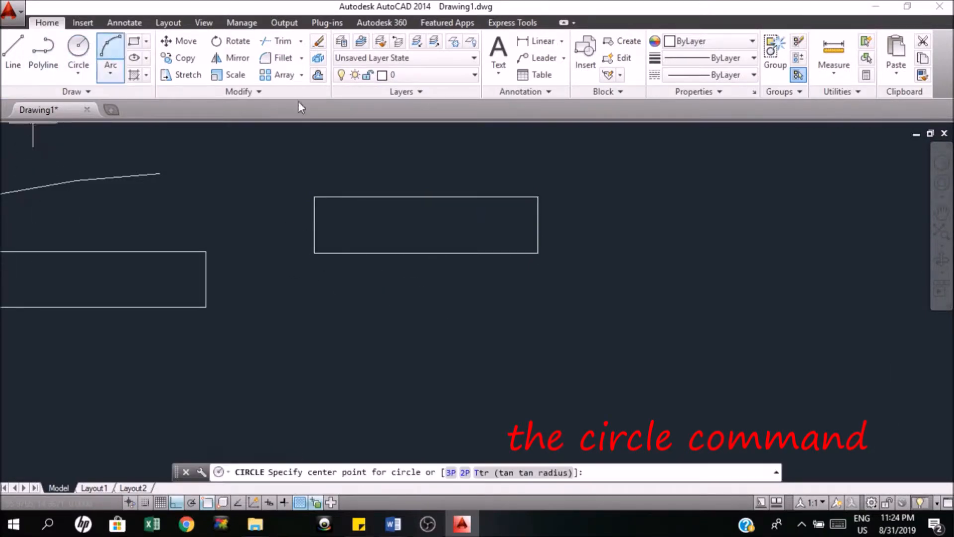
{"action": "left_click", "coordinate": [77, 73]}
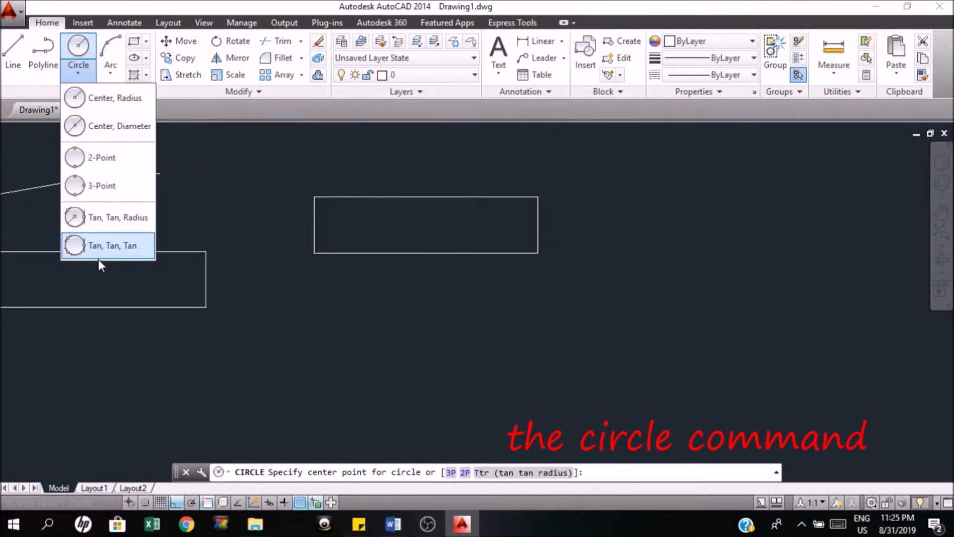
{"action": "left_click", "coordinate": [79, 48]}
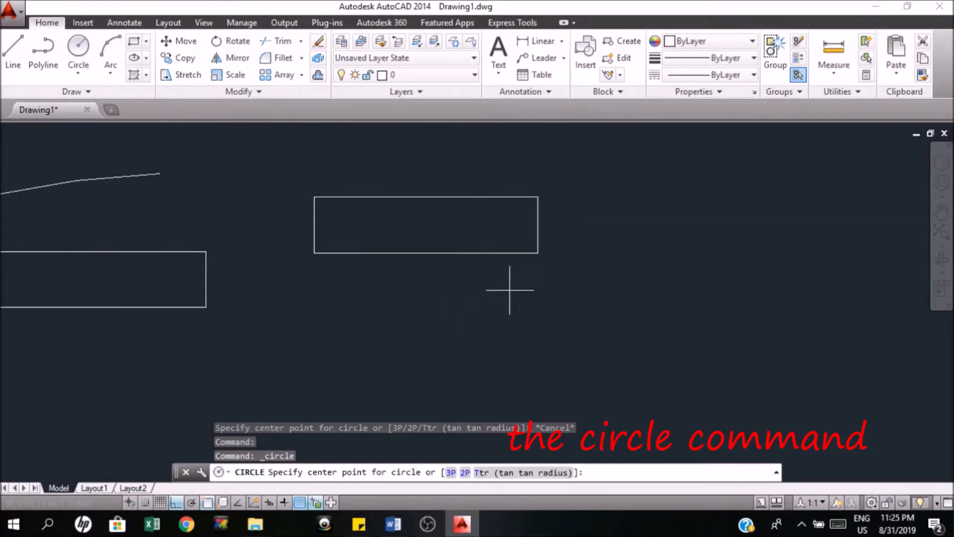
{"action": "left_click", "coordinate": [668, 257]}
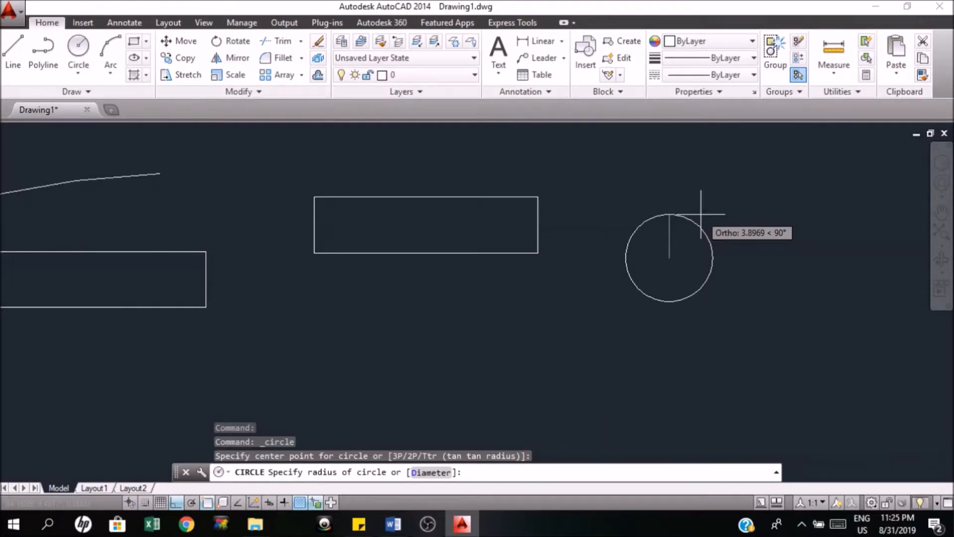
{"action": "type", "text": "10"}
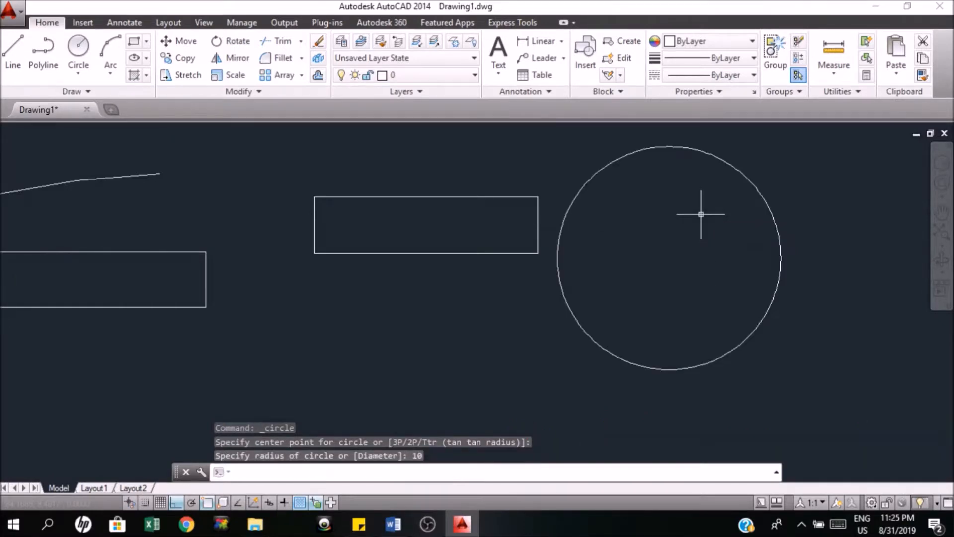
{"action": "scroll", "coordinate": [894, 215], "scroll_direction": "up", "scroll_amount": 1}
{"action": "scroll", "coordinate": [188, 208], "scroll_direction": "down", "scroll_amount": 1}
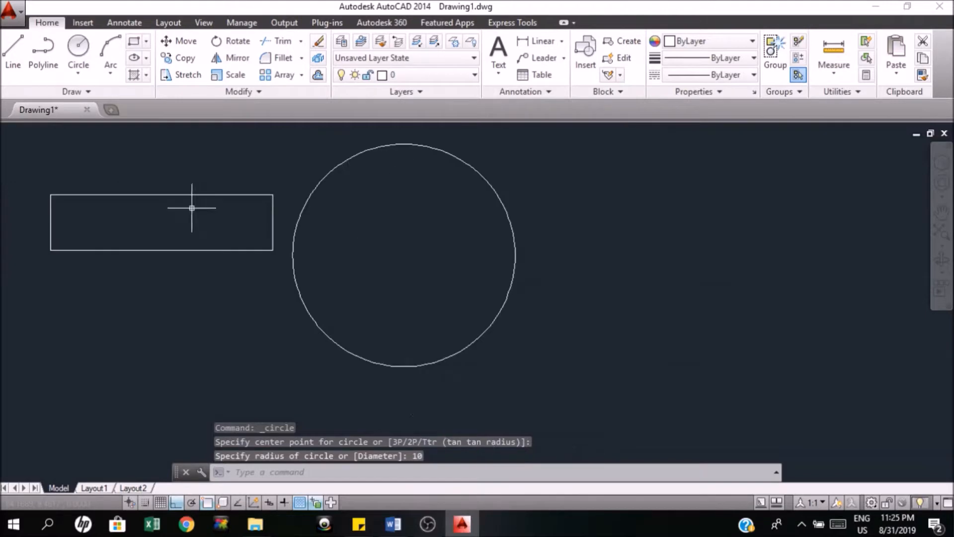
- Draw a Start, End, Angle arc with an included angle of 180 in the empty area beside the circle
{"action": "left_click", "coordinate": [112, 75]}
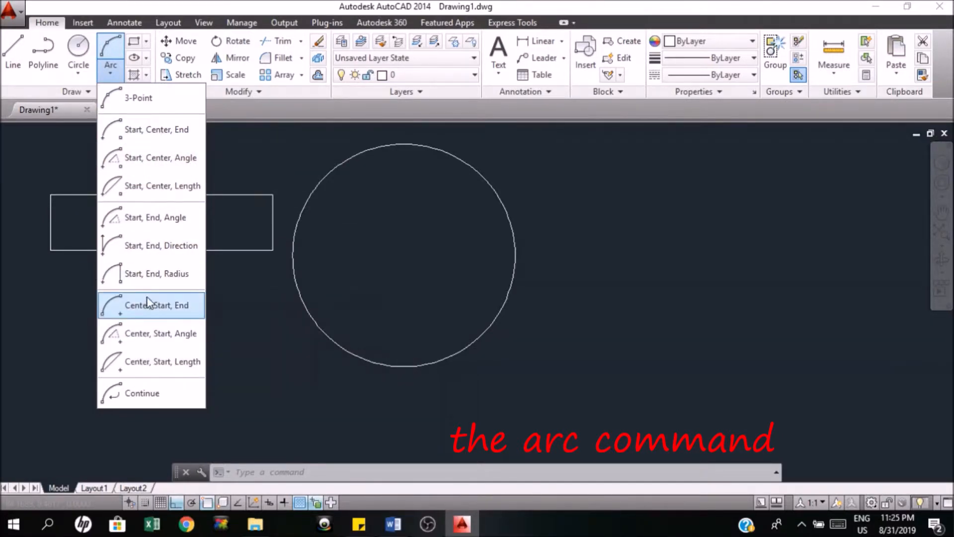
{"action": "left_click", "coordinate": [150, 217]}
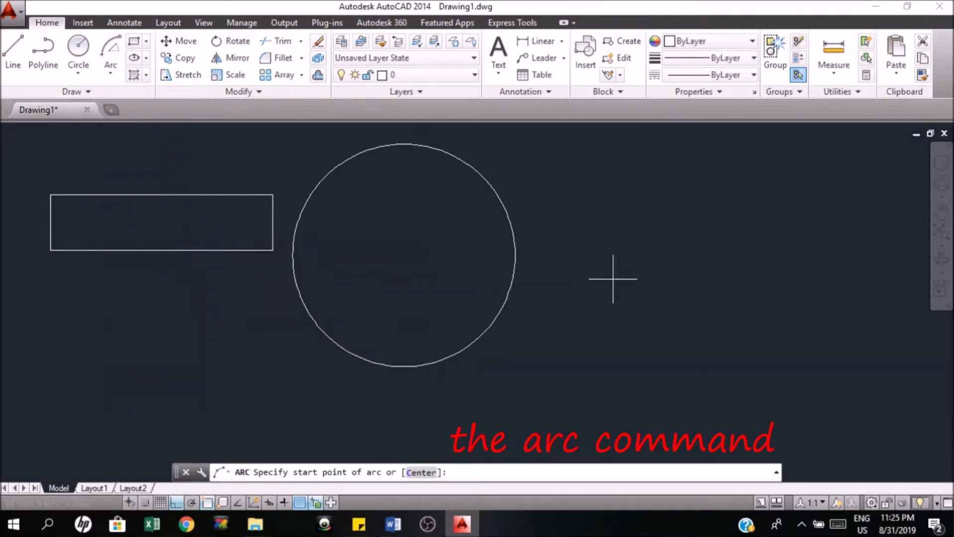
{"action": "left_click", "coordinate": [607, 298]}
{"action": "left_click", "coordinate": [741, 179]}
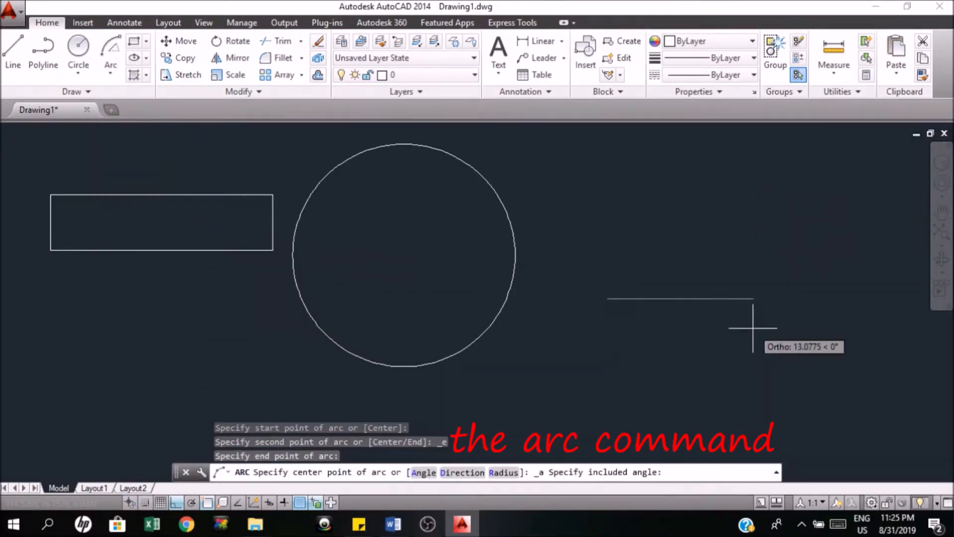
{"action": "type", "text": "180"}
{"action": "key", "text": "Return"}
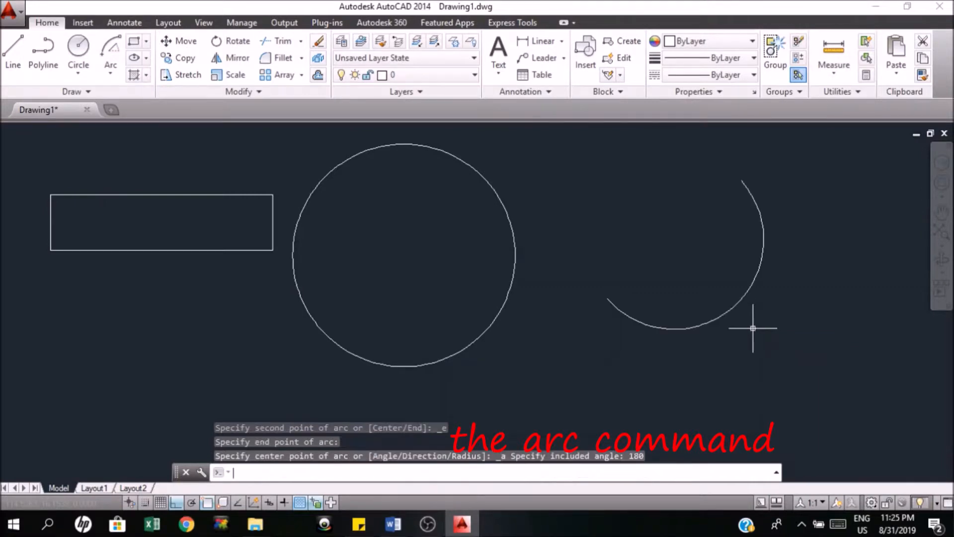
- Draw a 3-Point arc curving up and over, between the circle and the open side of the 180-degree arc
{"action": "left_click", "coordinate": [110, 74]}
{"action": "left_click", "coordinate": [155, 97]}
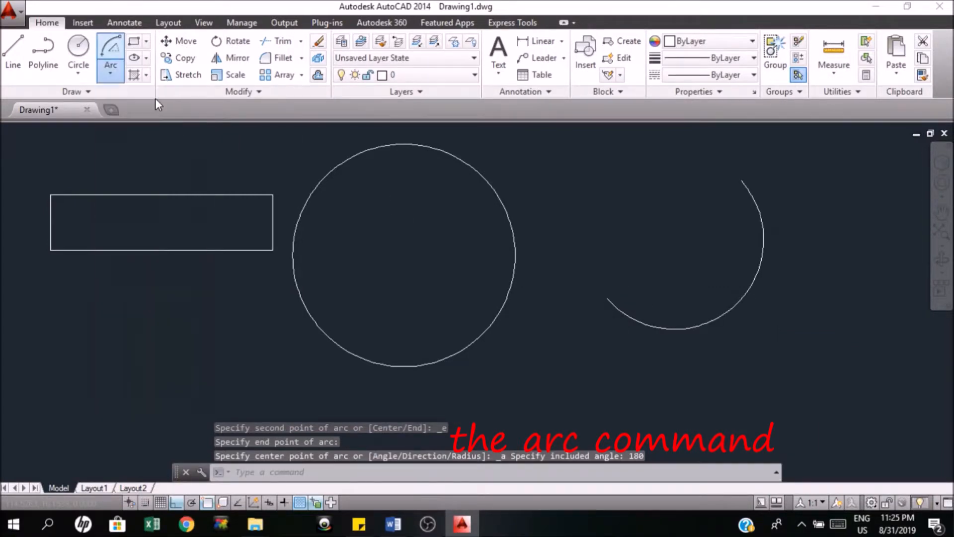
{"action": "left_click", "coordinate": [555, 270]}
{"action": "left_click", "coordinate": [611, 176]}
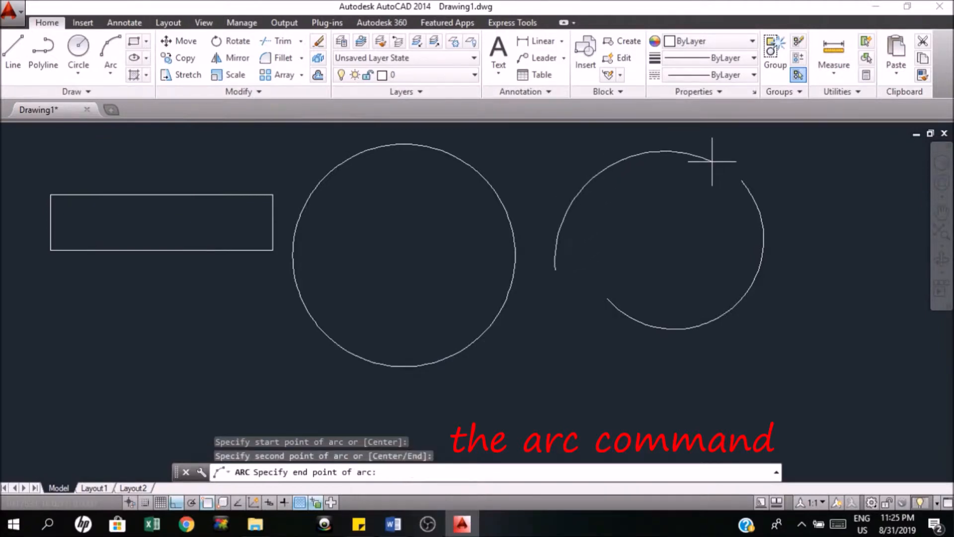
{"action": "left_click", "coordinate": [712, 160]}
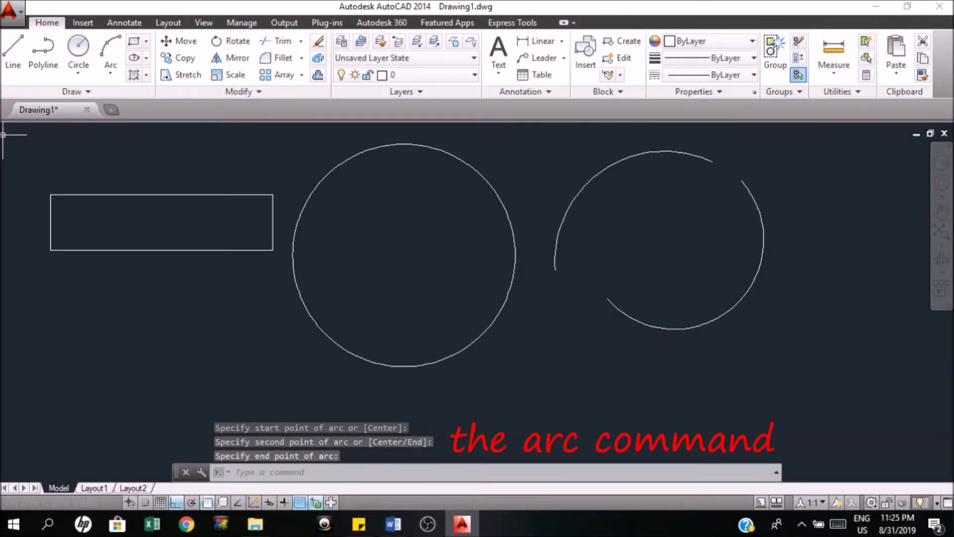
{"action": "left_click", "coordinate": [110, 75]}
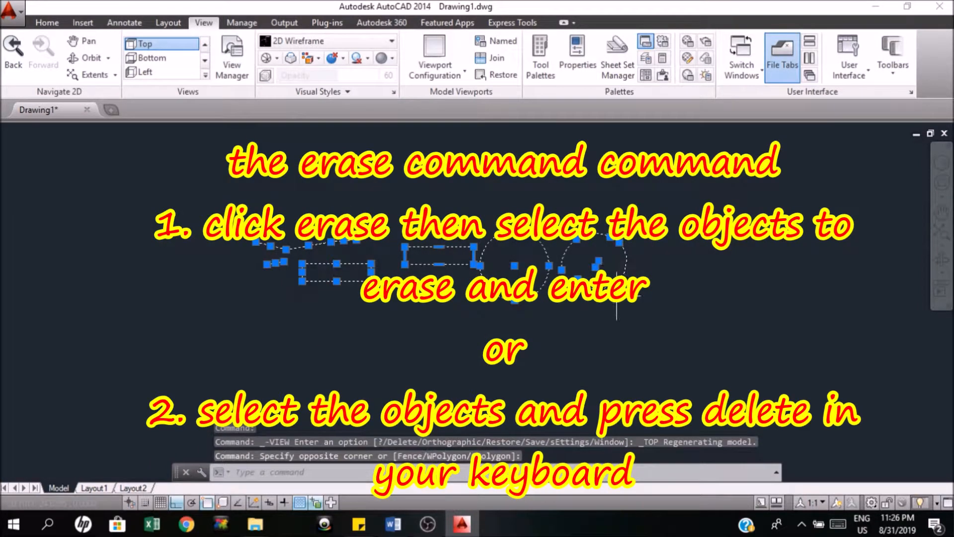
- Select all the drawn lines, rectangles, circle and arcs with a selection window and erase them
{"action": "left_click", "coordinate": [672, 343]}
{"action": "left_click", "coordinate": [277, 209]}
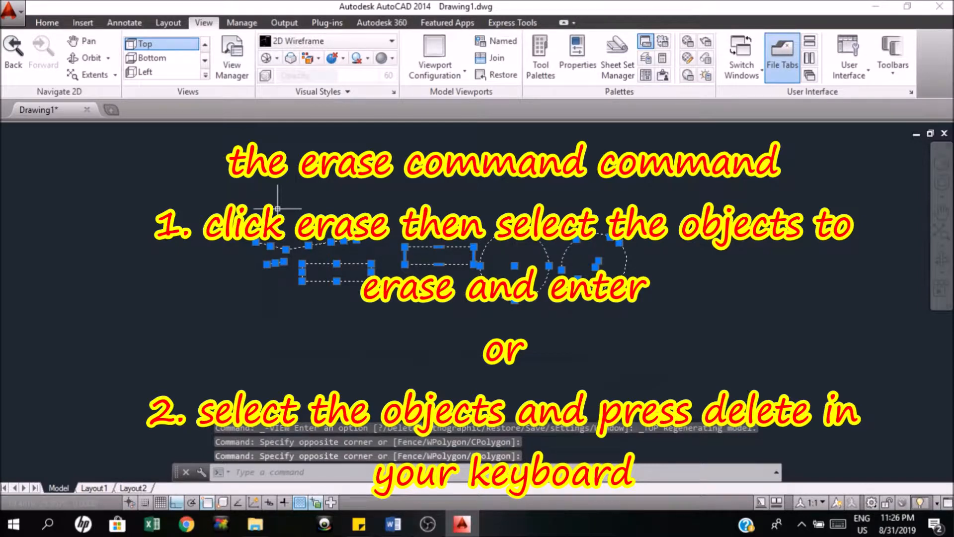
{"action": "left_click", "coordinate": [47, 22]}
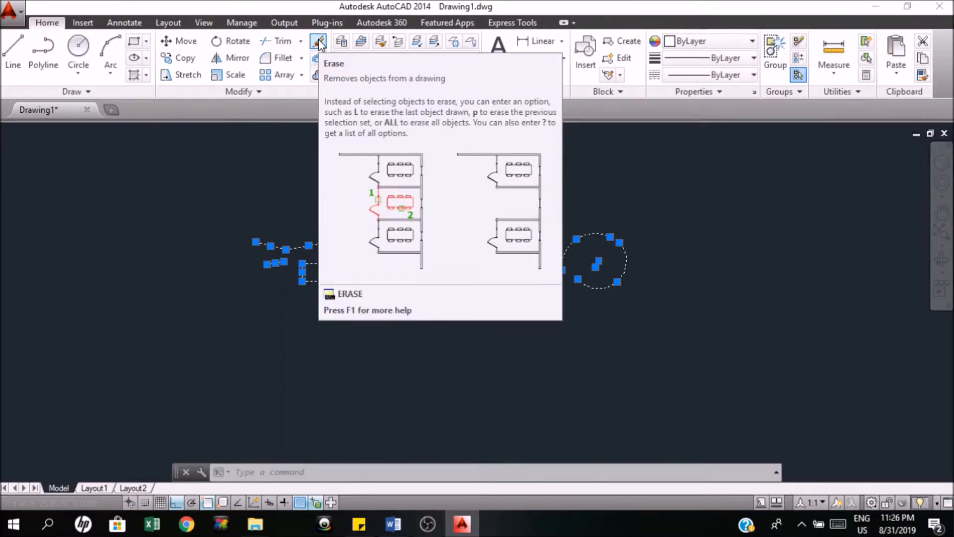
{"action": "left_click", "coordinate": [318, 41]}
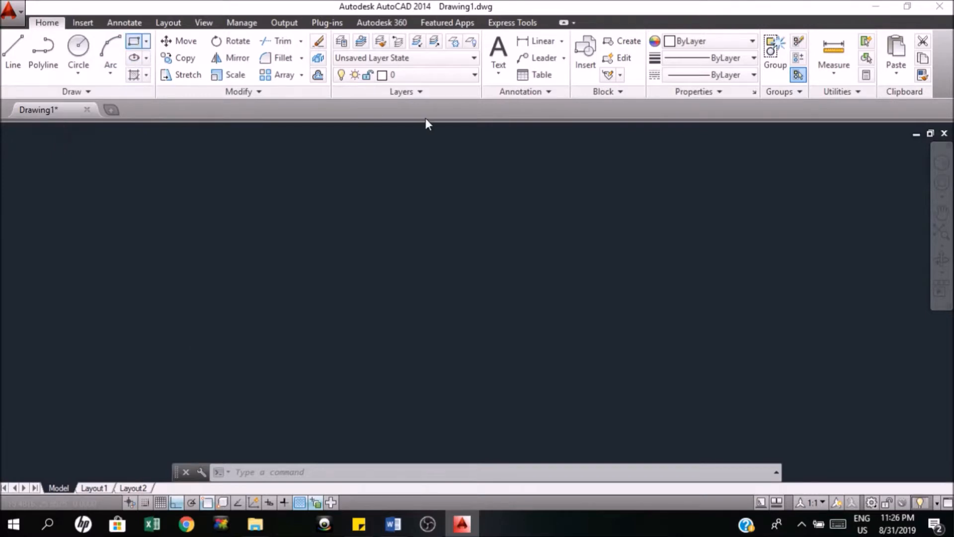
- Draw a rectangle in the empty drawing using the Dimensions option, with length 10 and width 5
{"action": "left_click", "coordinate": [135, 41]}
{"action": "left_click", "coordinate": [146, 41]}
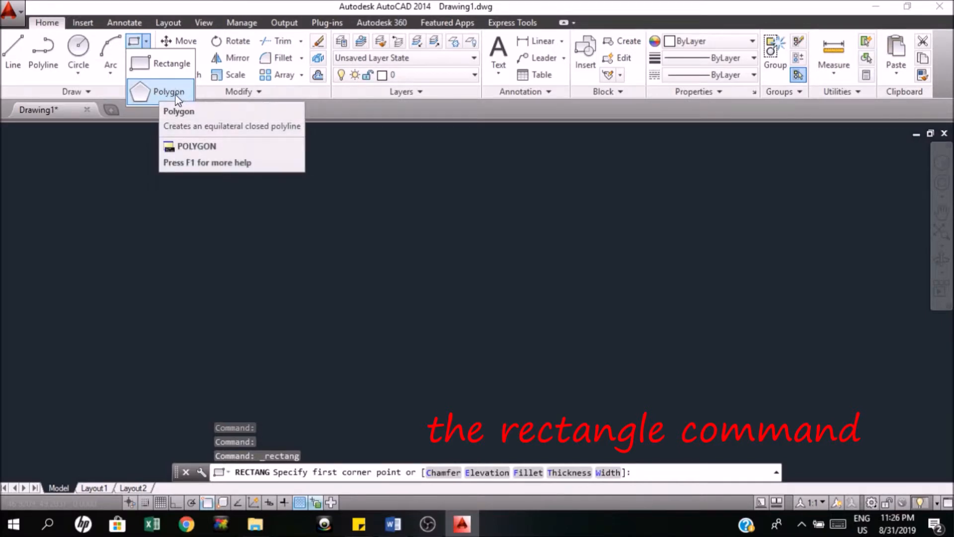
{"action": "left_click", "coordinate": [135, 42]}
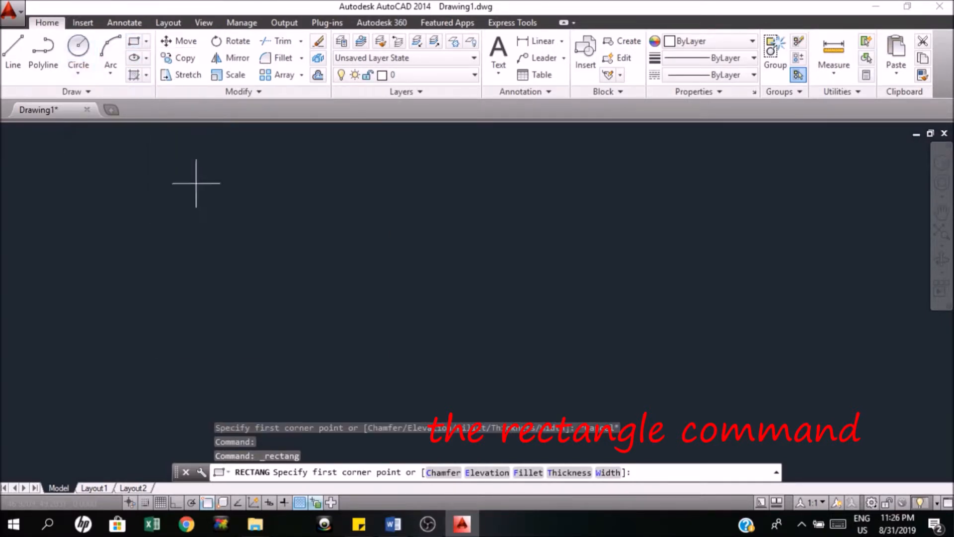
{"action": "left_click", "coordinate": [161, 160]}
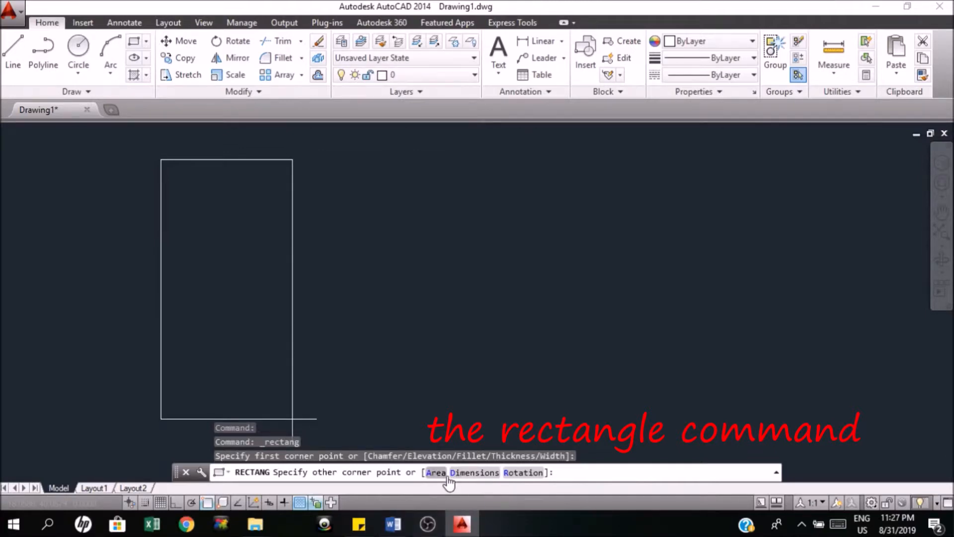
{"action": "key", "text": "Return"}
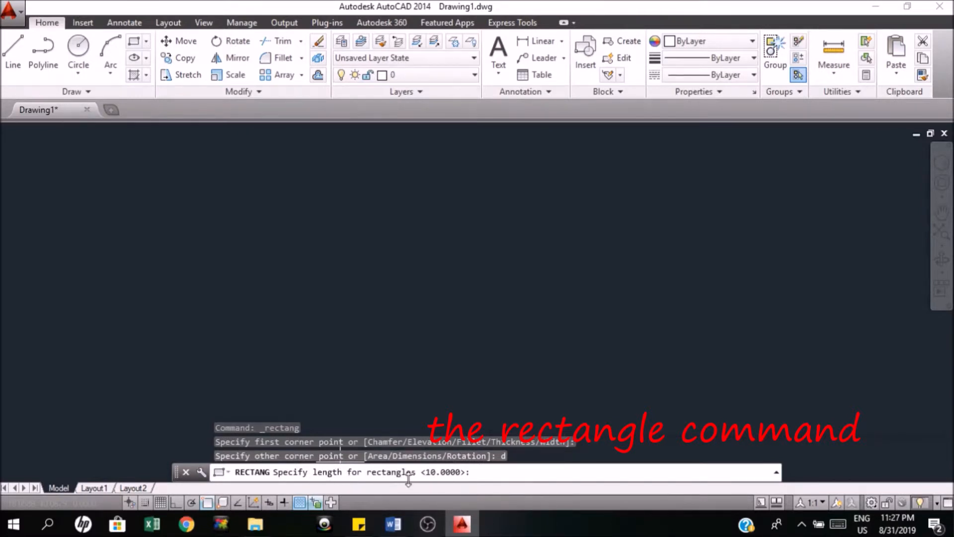
{"action": "key", "text": "Return"}
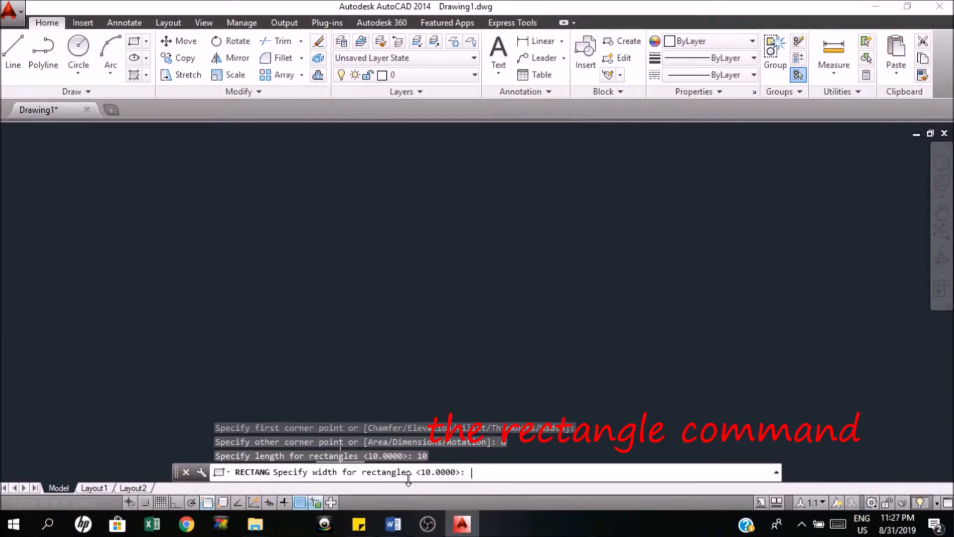
{"action": "key", "text": "Return"}
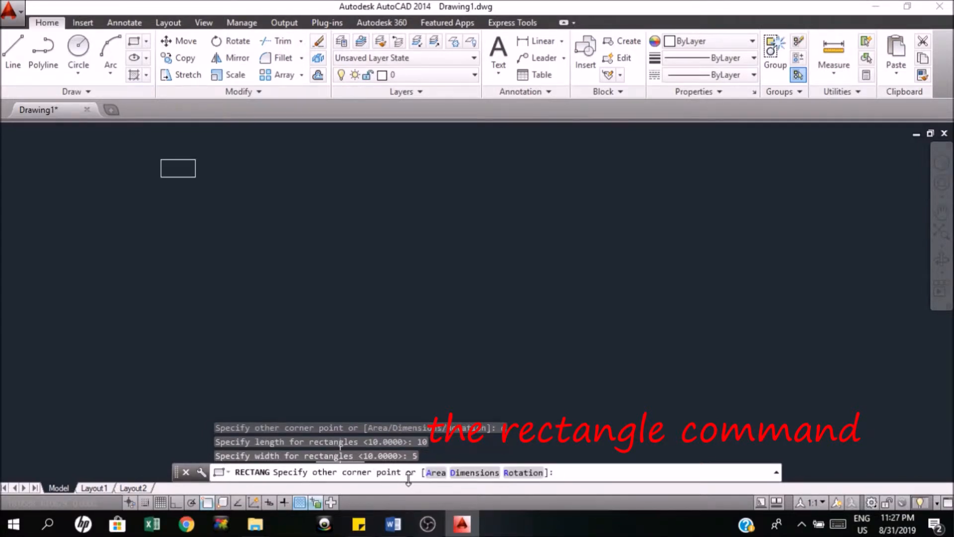
{"action": "scroll", "coordinate": [116, 137], "scroll_direction": "up", "scroll_amount": 5}
{"action": "scroll", "coordinate": [164, 298], "scroll_direction": "down", "scroll_amount": 2}
{"action": "scroll", "coordinate": [142, 207], "scroll_direction": "up", "scroll_amount": 2}
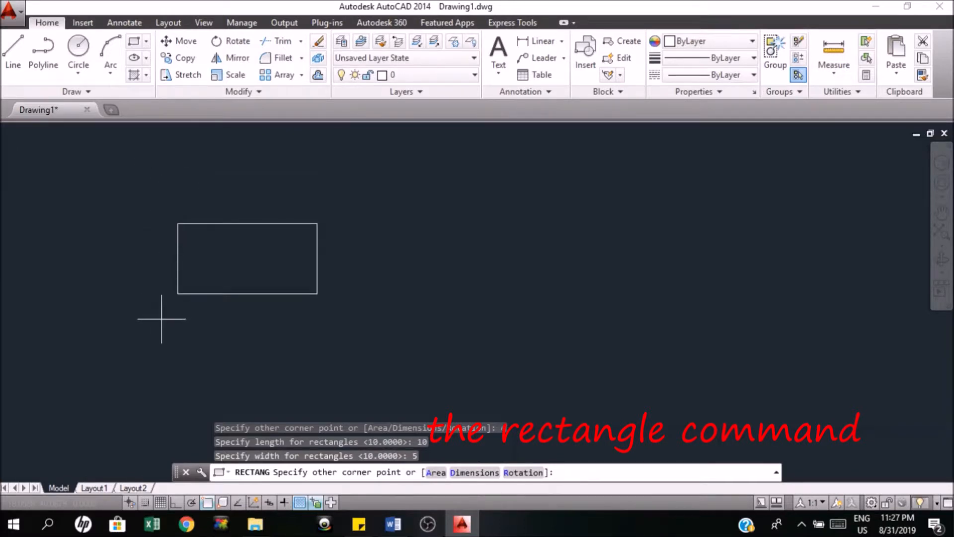
{"action": "left_click", "coordinate": [131, 300]}
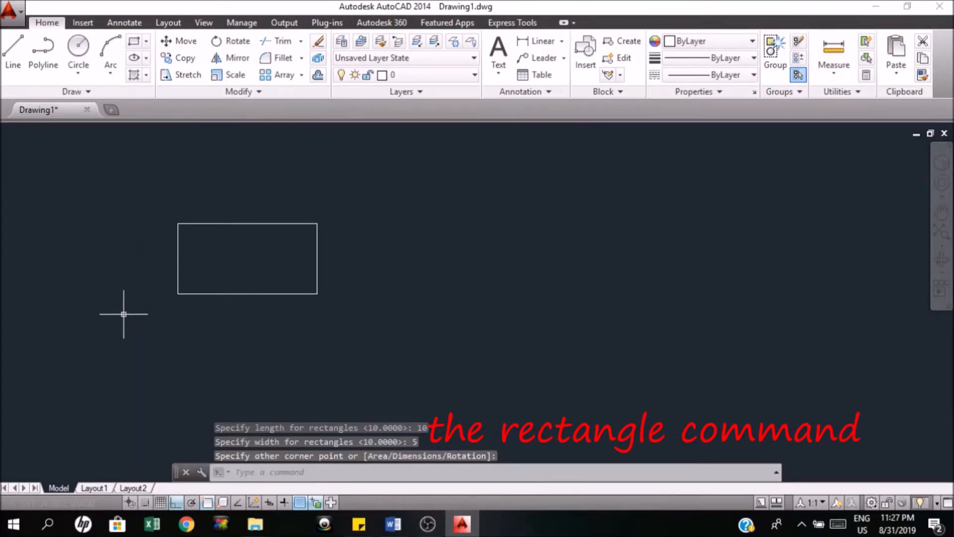
- Select the 10 by 5 rectangle by its top edge to check that it is one object, and clear the selection
{"action": "scroll", "coordinate": [169, 231], "scroll_direction": "up", "scroll_amount": 2}
{"action": "left_click", "coordinate": [215, 212]}
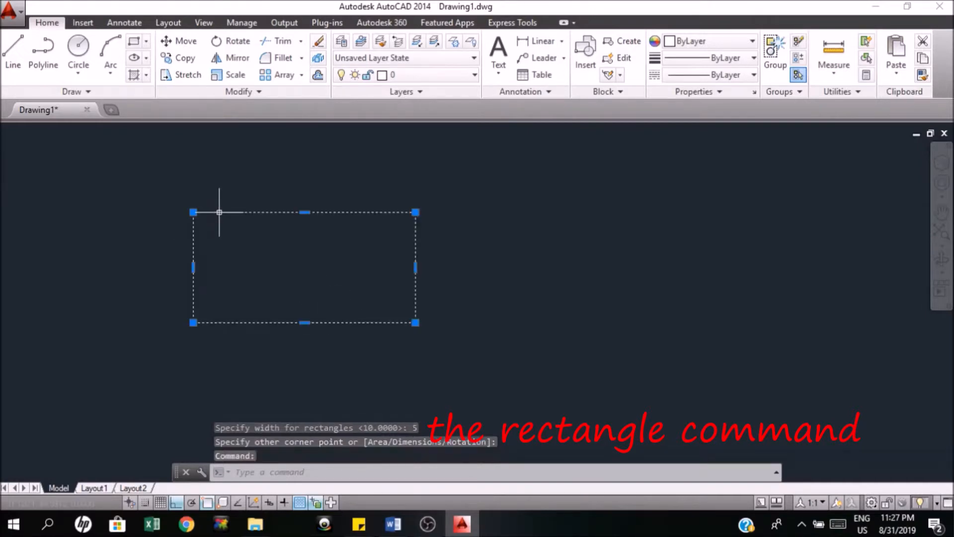
{"action": "key", "text": "Escape"}
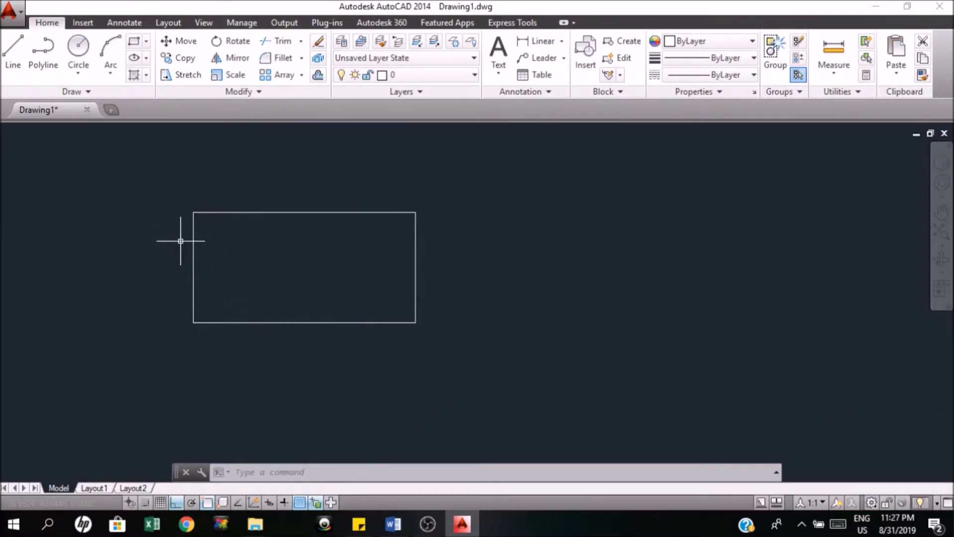
- Draw a 9-sided polygon beside the rectangle, inscribed in a circle of radius 5
{"action": "left_click", "coordinate": [146, 42]}
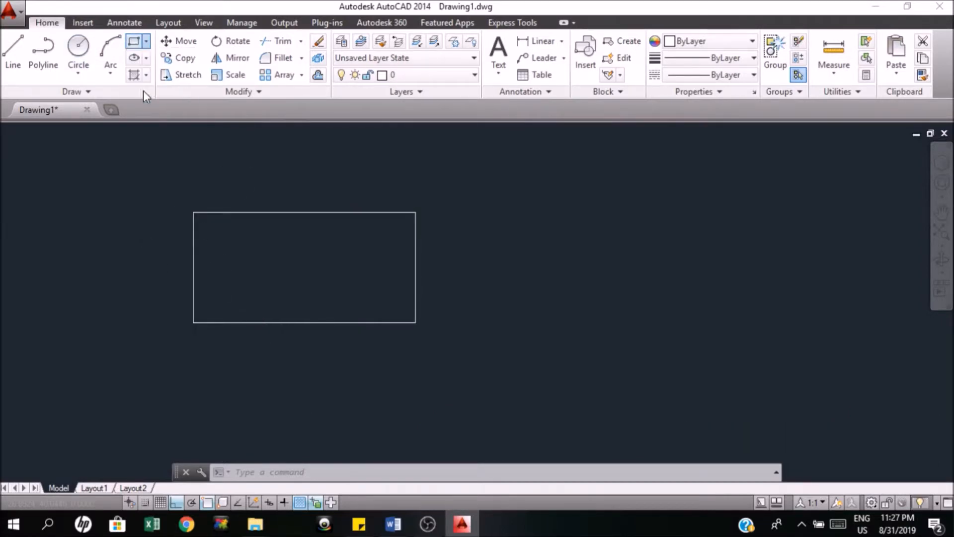
{"action": "left_click", "coordinate": [149, 89]}
{"action": "scroll", "coordinate": [30, 221], "scroll_direction": "down", "scroll_amount": 3}
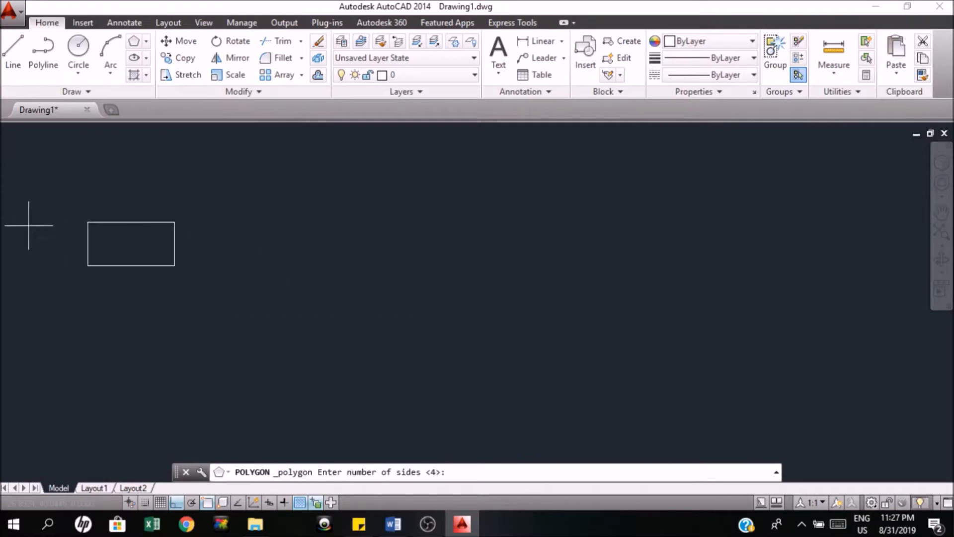
{"action": "left_click", "coordinate": [133, 46]}
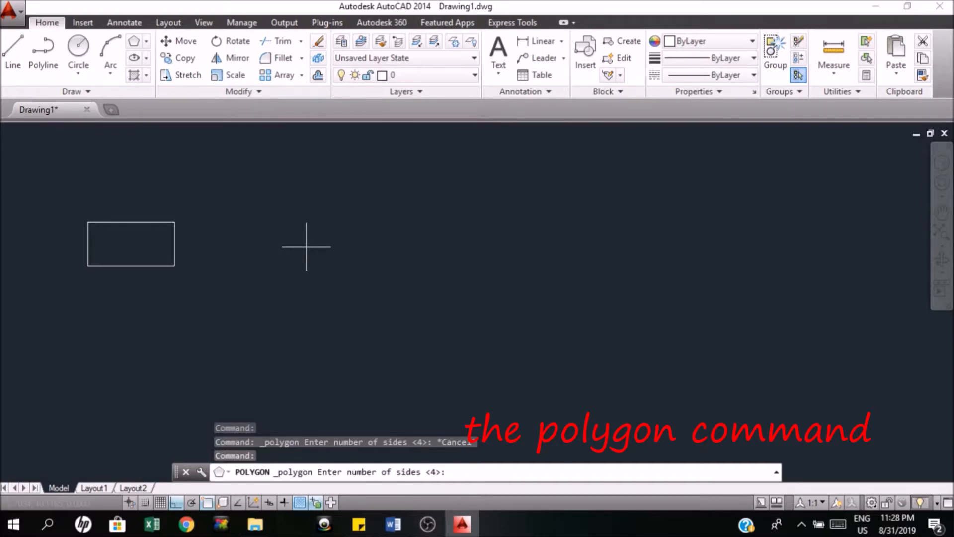
{"action": "key", "text": "Return"}
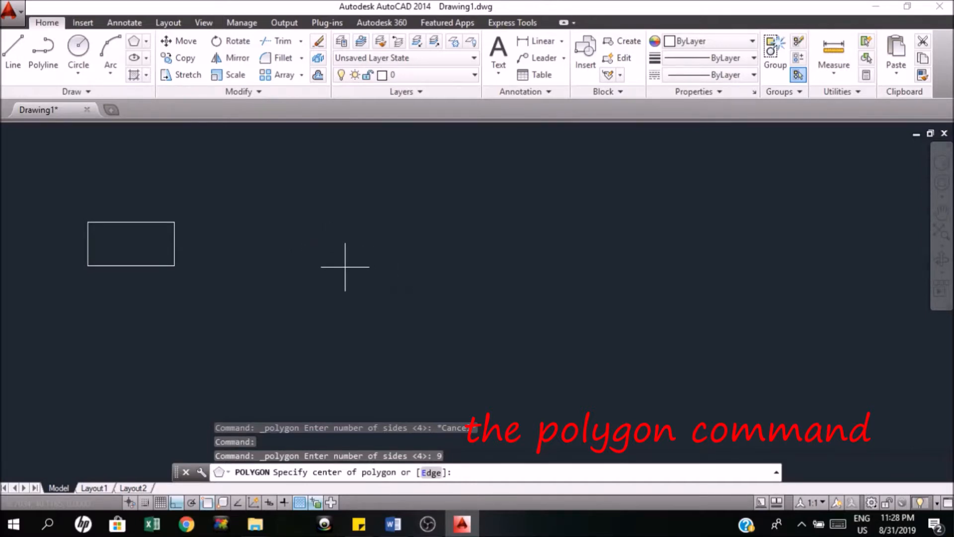
{"action": "left_click", "coordinate": [395, 258]}
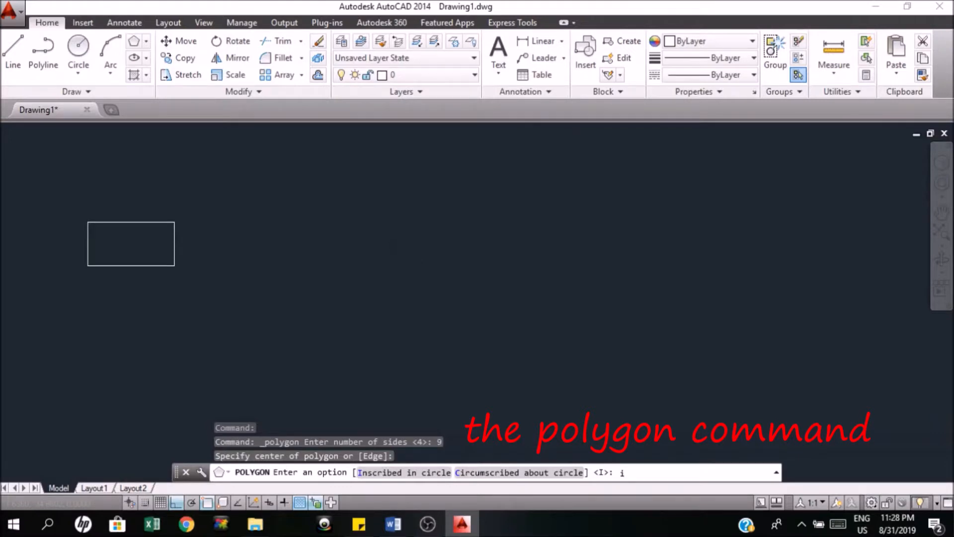
{"action": "key", "text": "Return"}
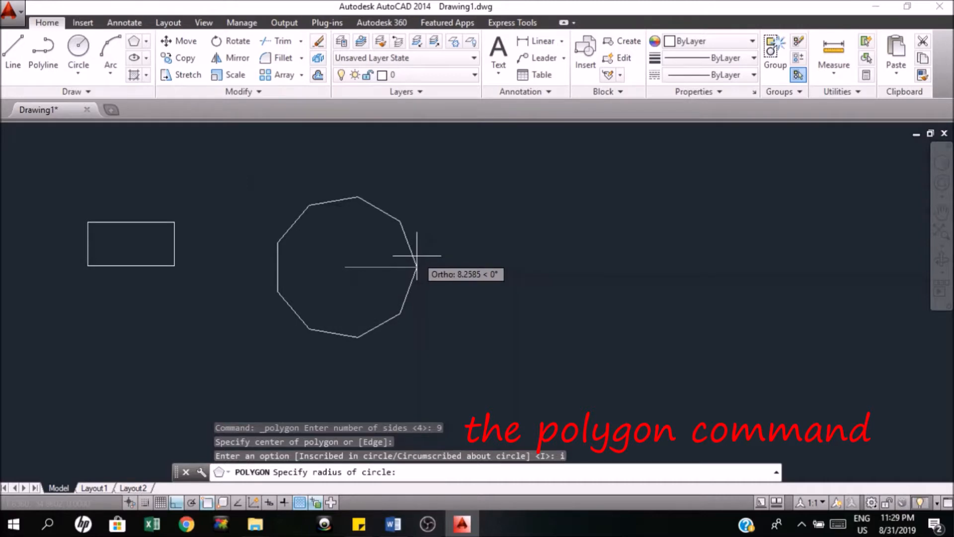
{"action": "type", "text": "5"}
{"action": "key", "text": "Return"}
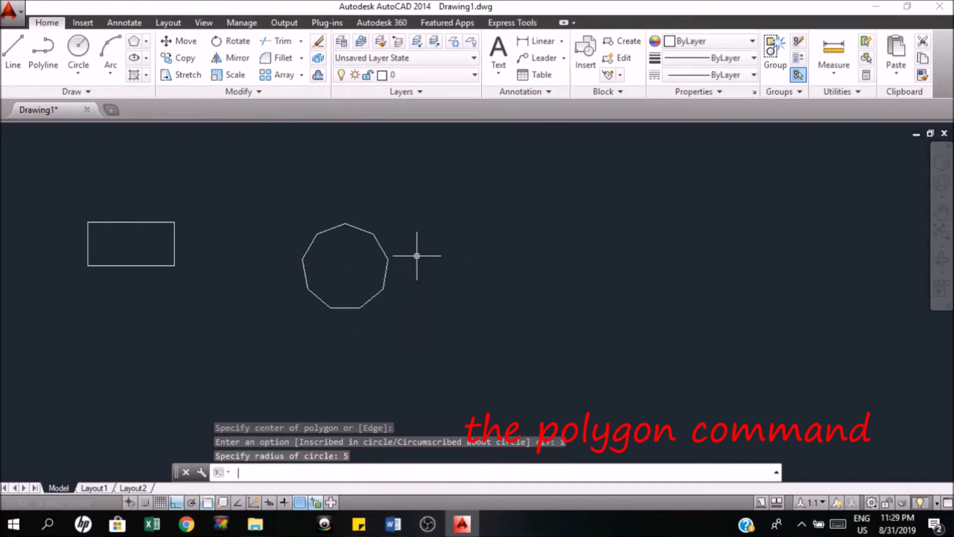
- Draw a second 9-sided polygon beside the first with the Edge option, using a vertical edge about 7 long
{"action": "scroll", "coordinate": [380, 214], "scroll_direction": "up", "scroll_amount": 2}
{"action": "scroll", "coordinate": [231, 215], "scroll_direction": "down", "scroll_amount": 2}
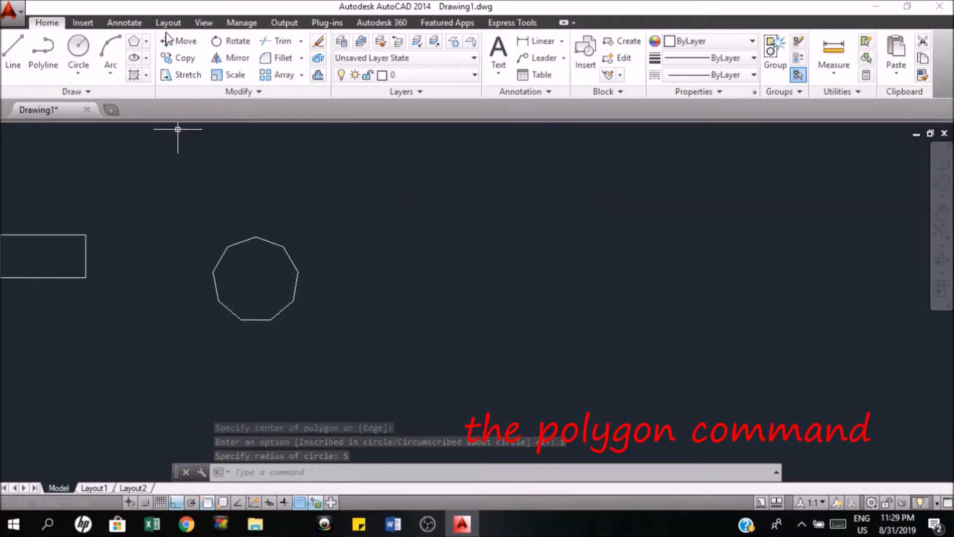
{"action": "left_click", "coordinate": [132, 39]}
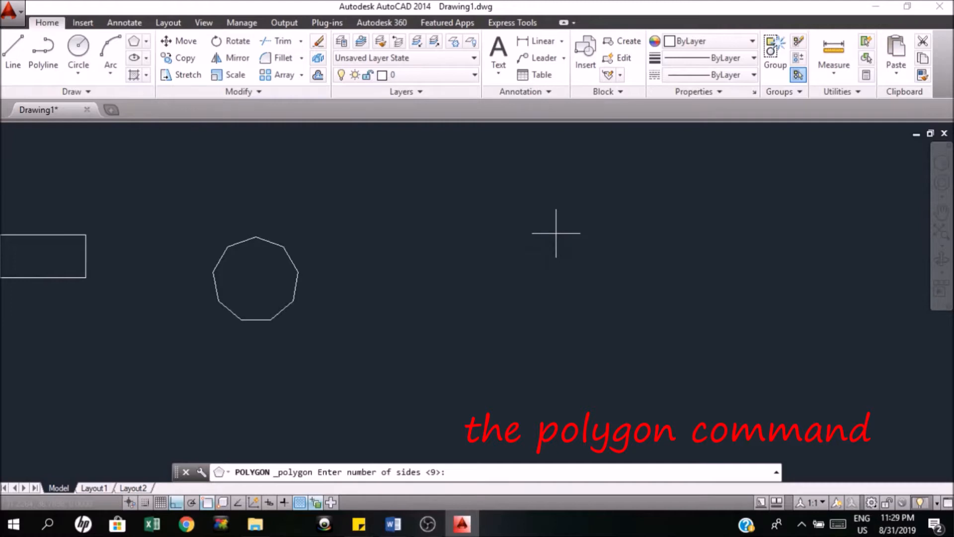
{"action": "type", "text": "9"}
{"action": "key", "text": "Return"}
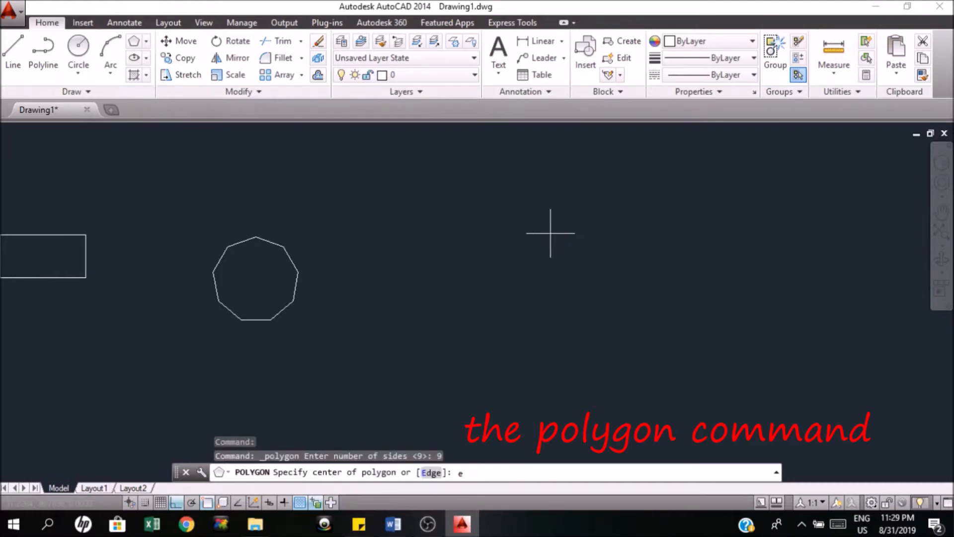
{"action": "key", "text": "Return"}
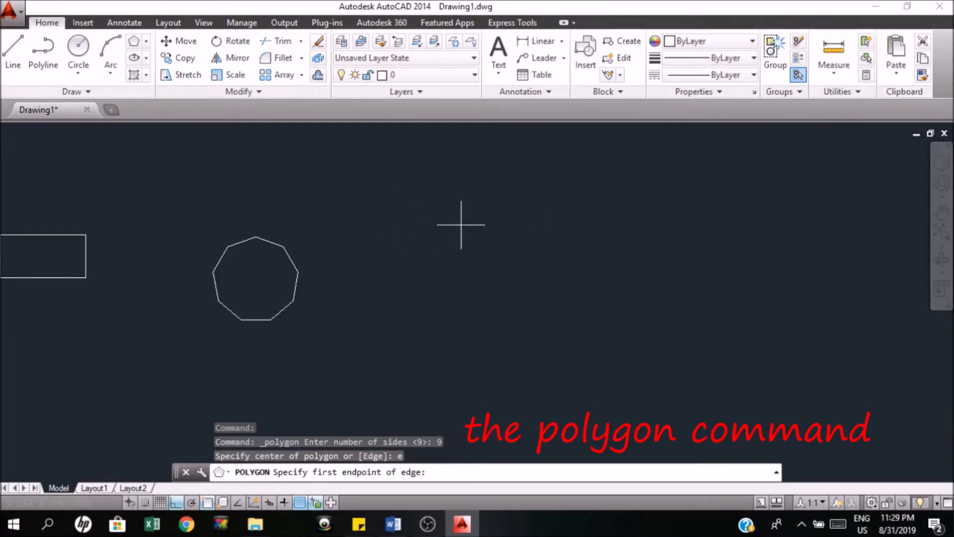
{"action": "left_click", "coordinate": [439, 217]}
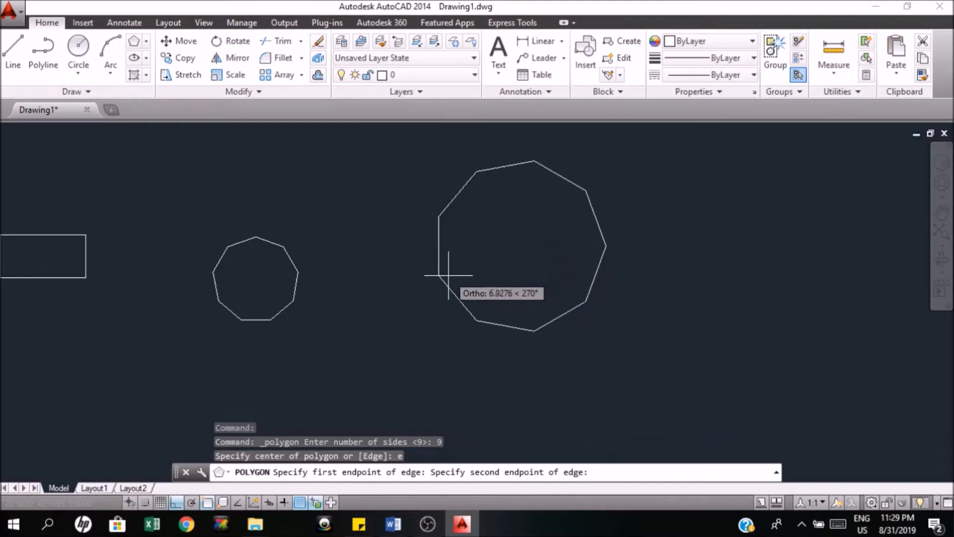
{"action": "left_click", "coordinate": [460, 272]}
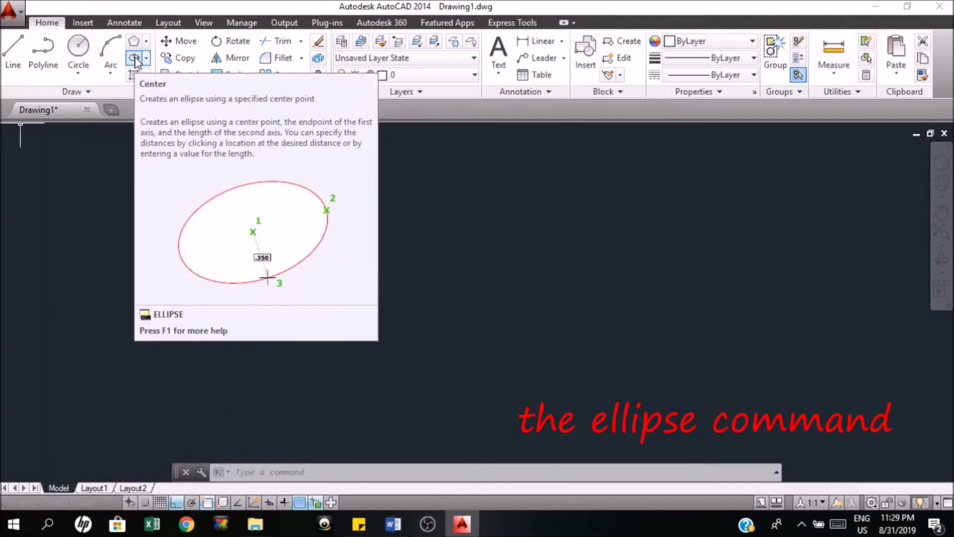
- Draw an ellipse by its center with a horizontal first axis and a distance of 6 to the other axis
{"action": "left_click", "coordinate": [146, 58]}
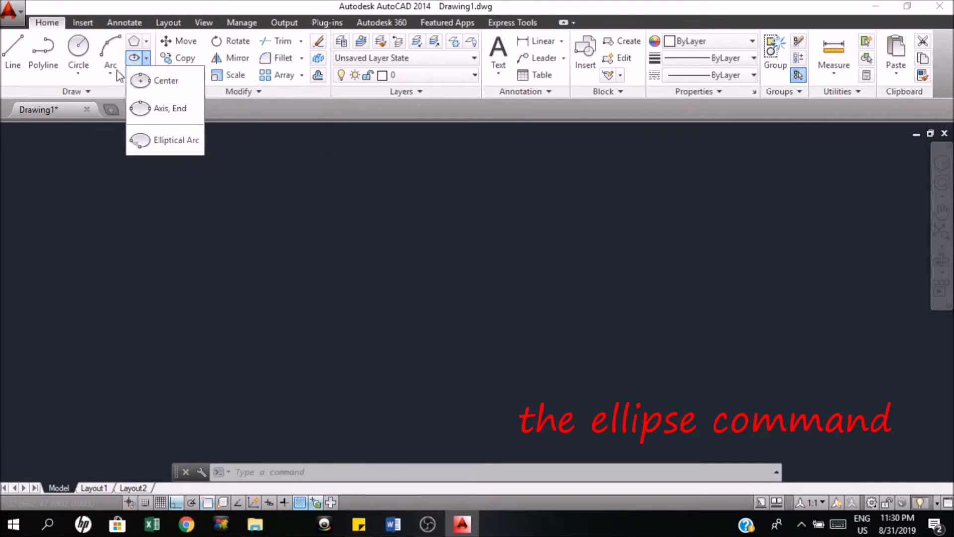
{"action": "left_click", "coordinate": [133, 60]}
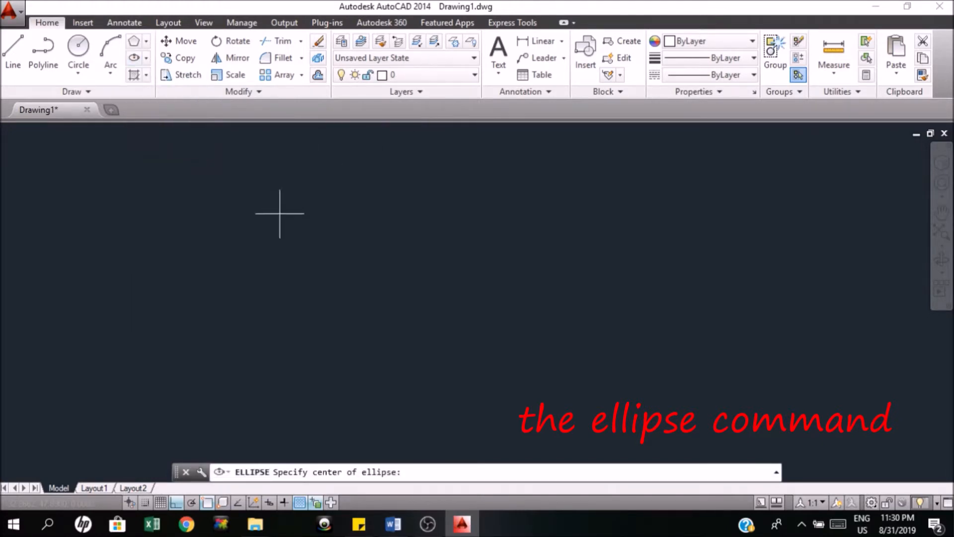
{"action": "left_click", "coordinate": [236, 214]}
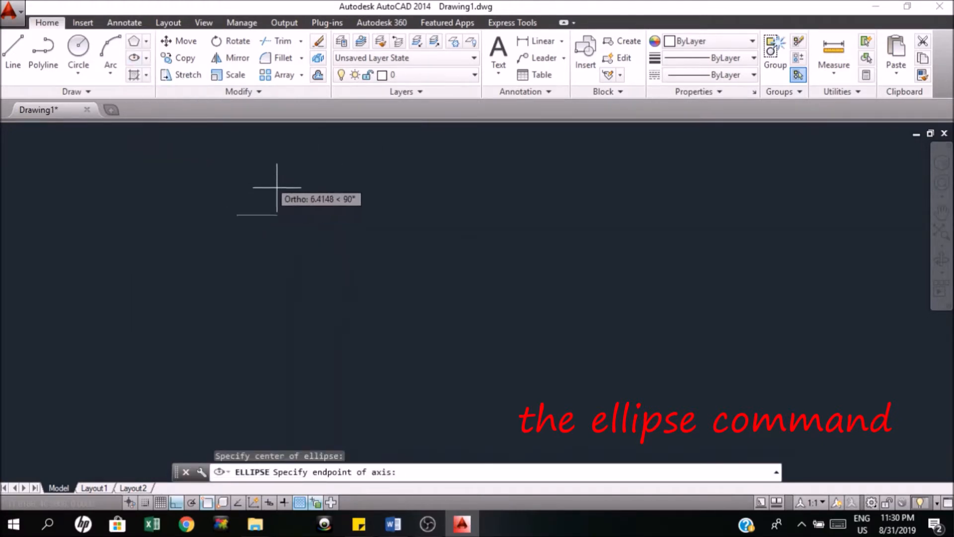
{"action": "left_click", "coordinate": [338, 212]}
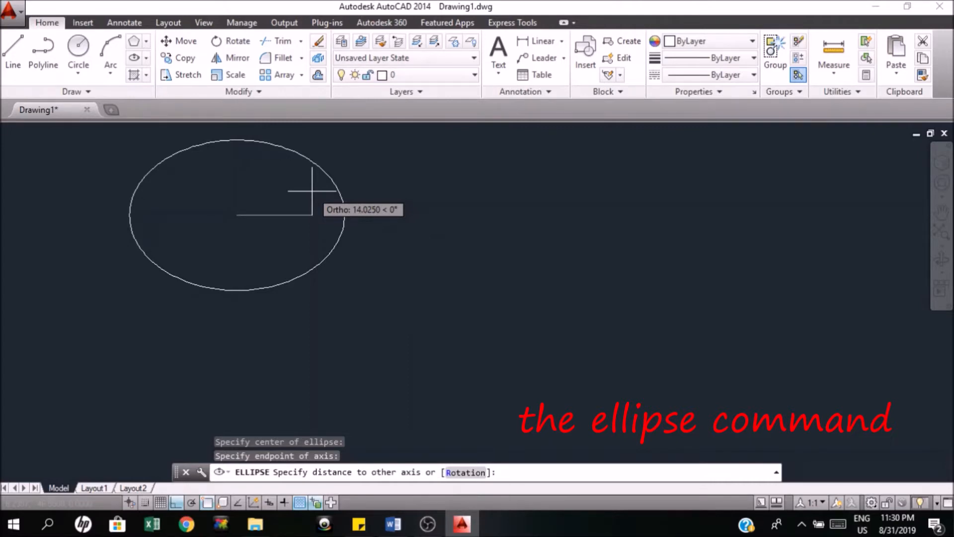
{"action": "type", "text": "6"}
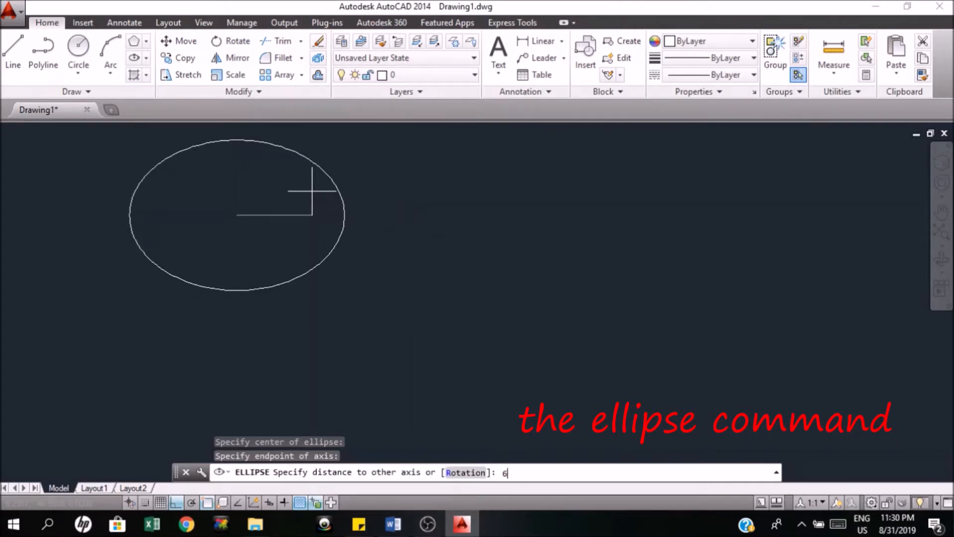
{"action": "key", "text": "Return"}
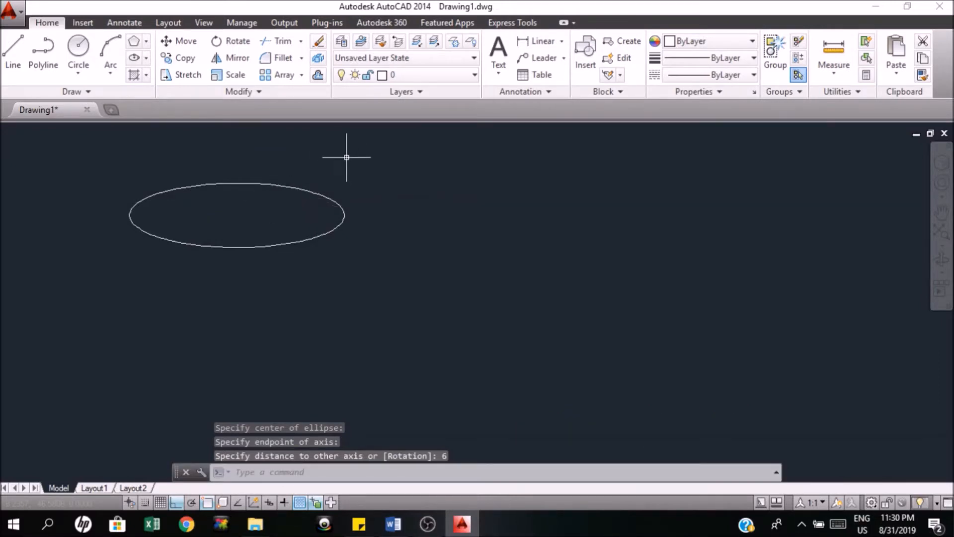
- Start a hatch and preview the SOLID, ANGLE, ANSI31 and ANSI32 patterns inside the ellipse, ending with AR-BRSTD chosen
{"action": "left_click", "coordinate": [145, 76]}
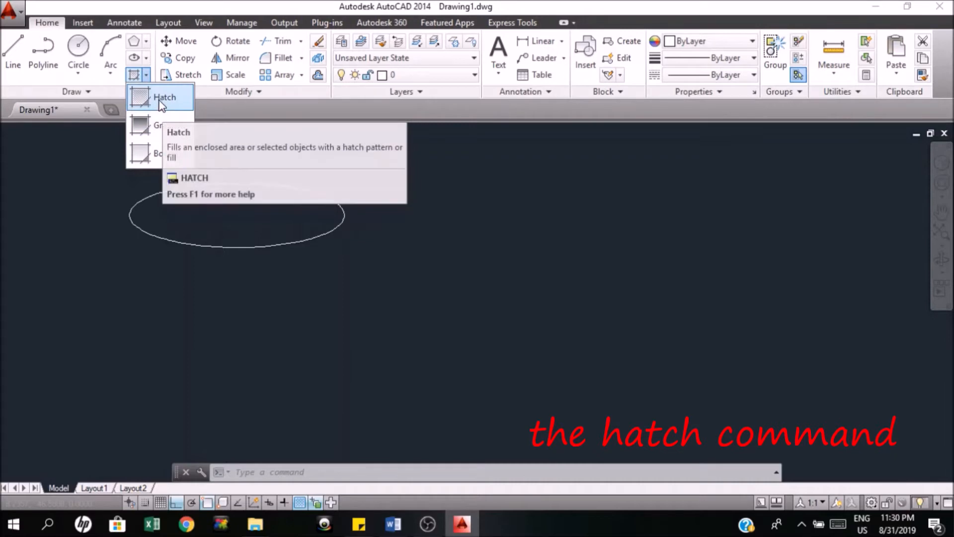
{"action": "left_click", "coordinate": [136, 76]}
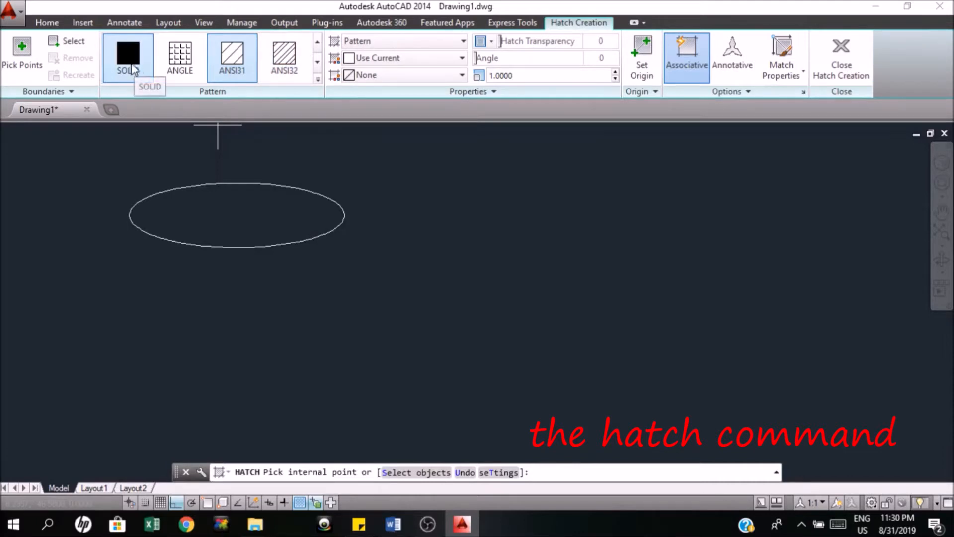
{"action": "left_click", "coordinate": [128, 54]}
{"action": "left_click", "coordinate": [235, 204]}
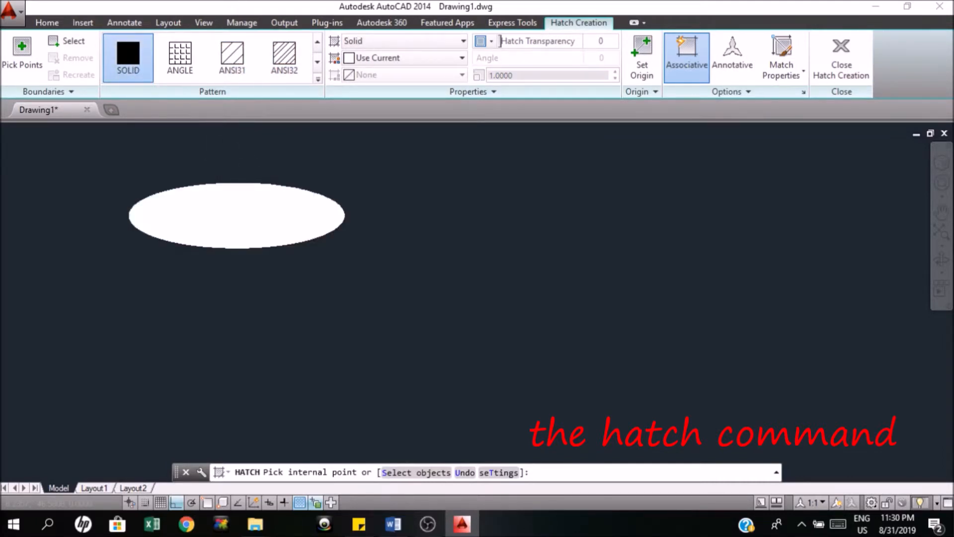
{"action": "left_click", "coordinate": [180, 55]}
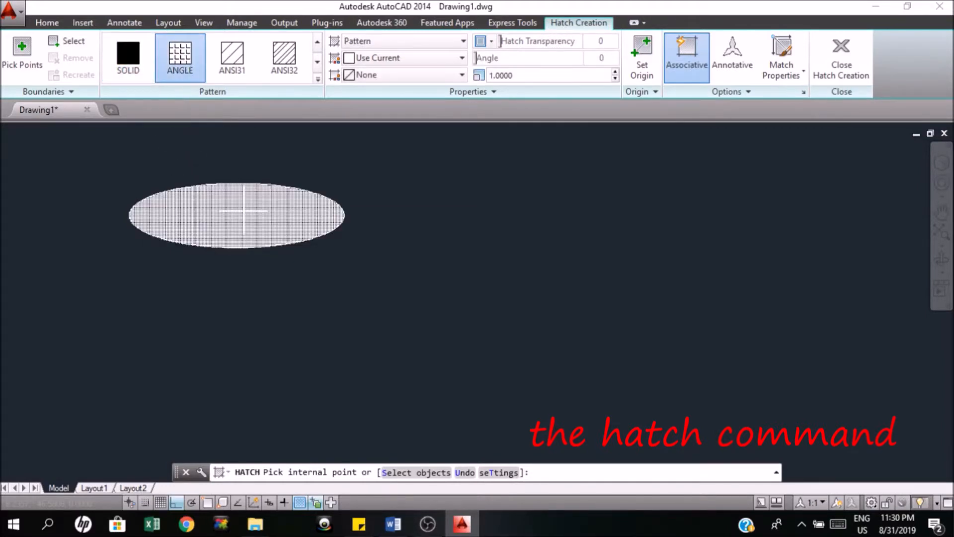
{"action": "left_click", "coordinate": [233, 57]}
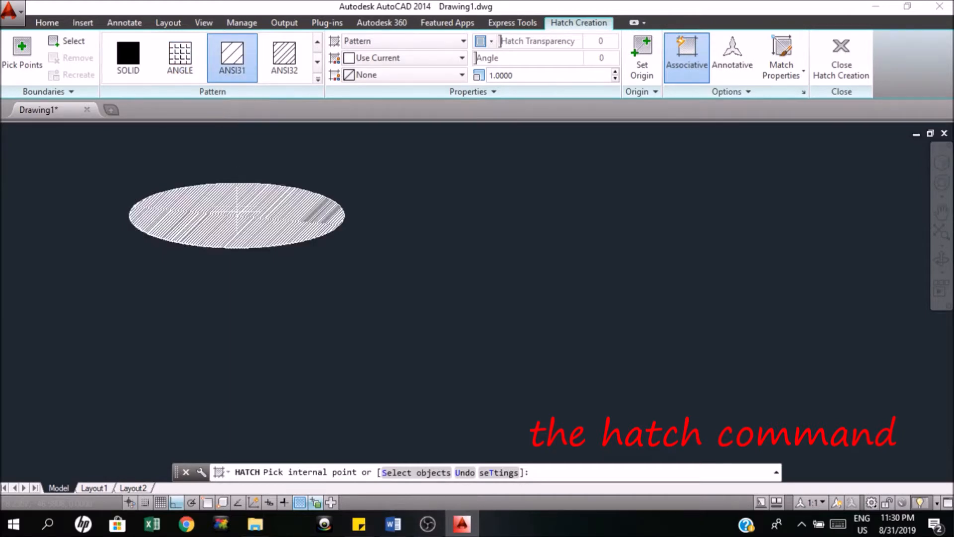
{"action": "left_click", "coordinate": [285, 54]}
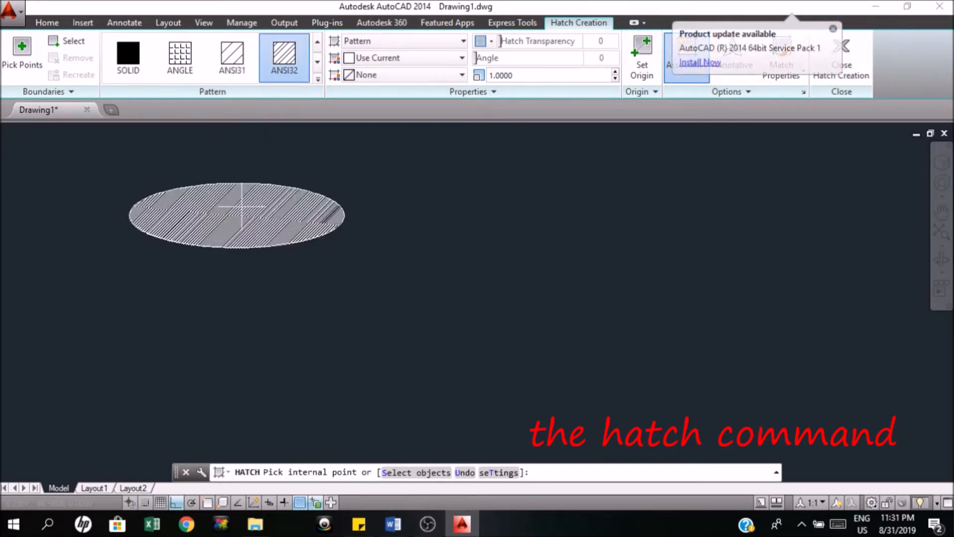
{"action": "left_click", "coordinate": [318, 79]}
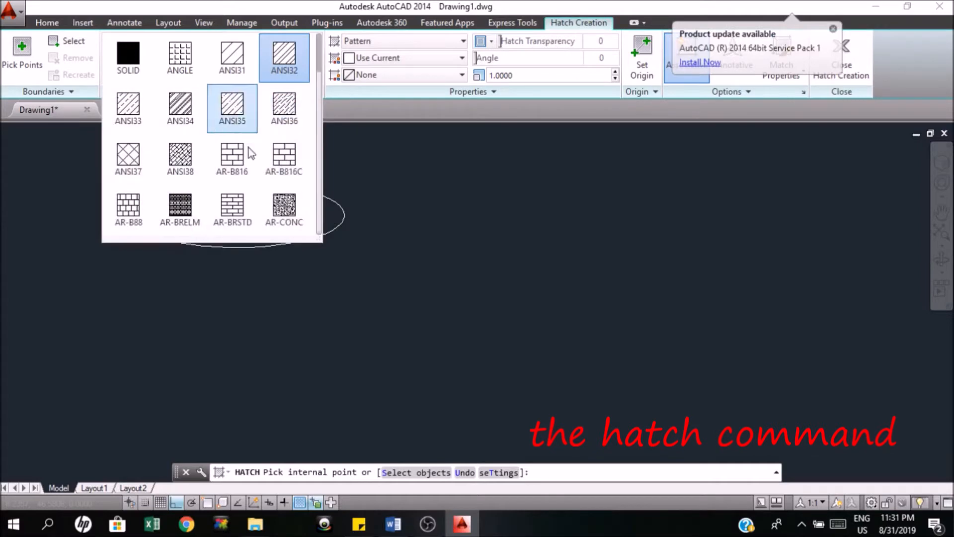
{"action": "left_click", "coordinate": [234, 211]}
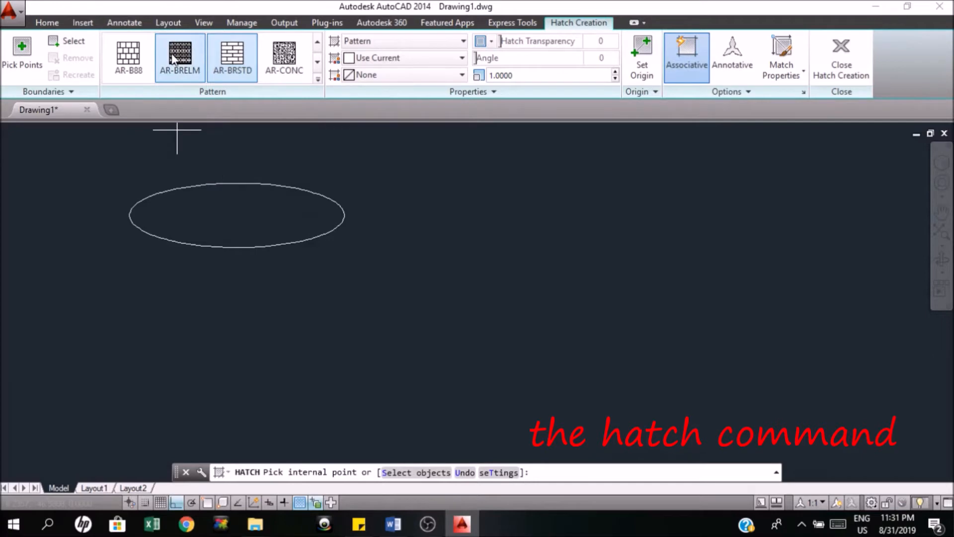
- Fill the ellipse with the AR-B88 hatch pattern and finish the hatch
{"action": "left_click", "coordinate": [129, 55]}
{"action": "left_click", "coordinate": [290, 227]}
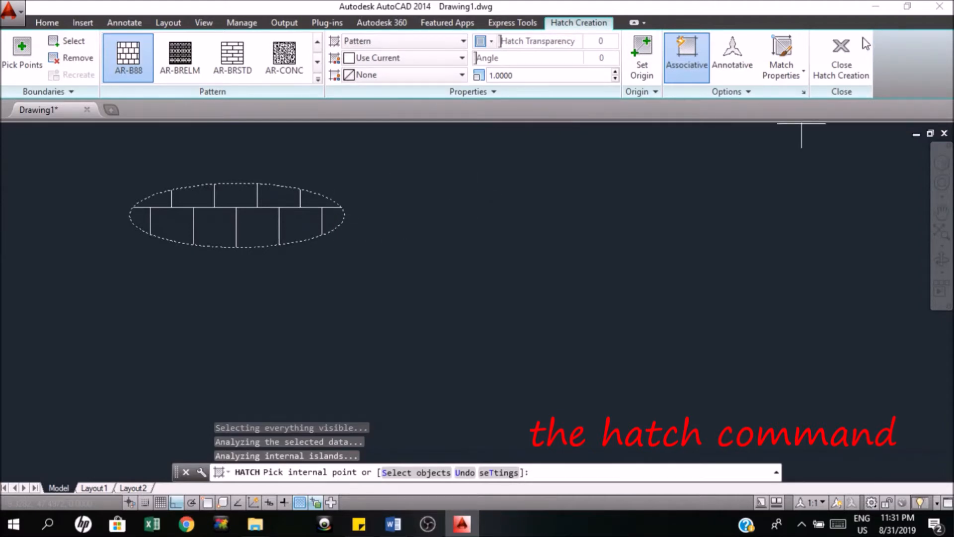
{"action": "left_click", "coordinate": [848, 56]}
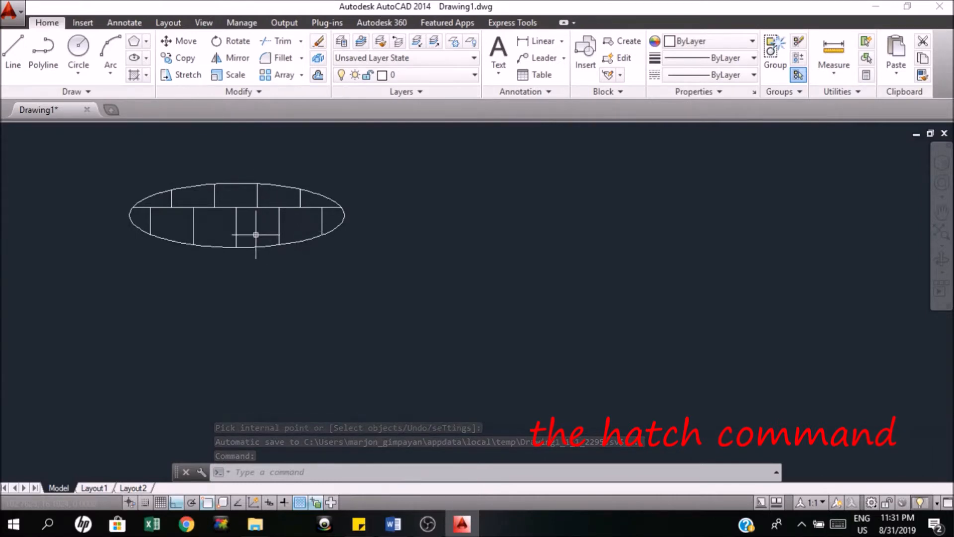
- Set the scale of the ellipse's AR-B88 hatch to 0.2 and inspect the brick pattern up close
{"action": "left_click", "coordinate": [251, 209]}
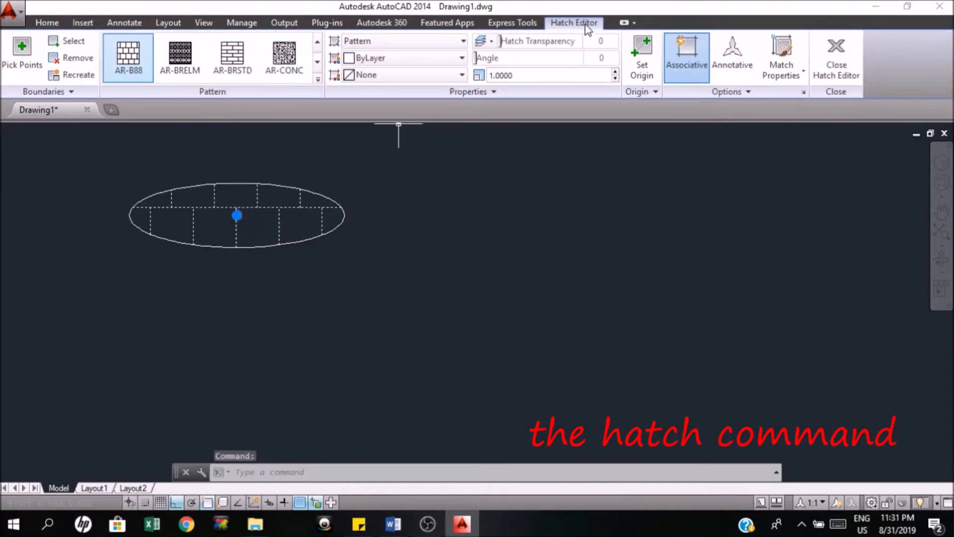
{"action": "left_click", "coordinate": [528, 74]}
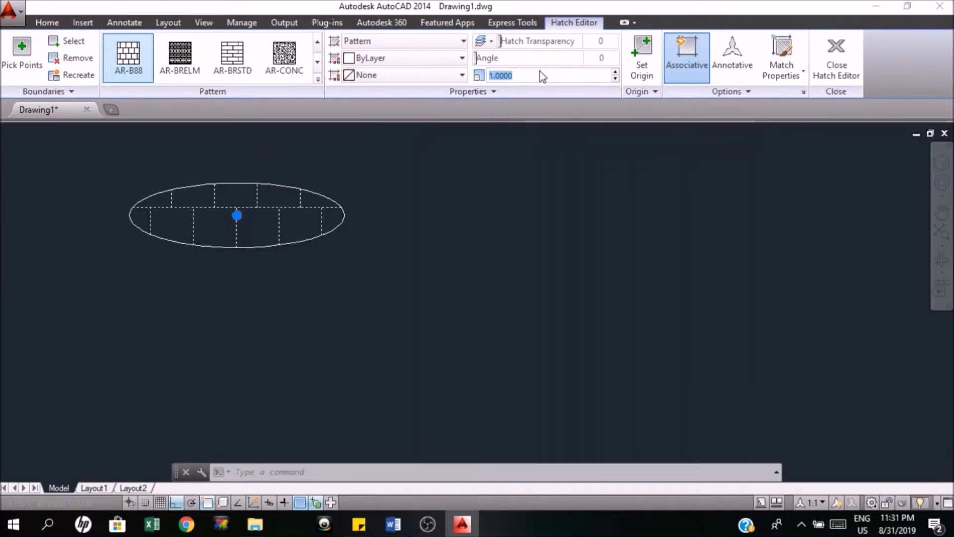
{"action": "type", "text": ".2"}
{"action": "key", "text": "Return"}
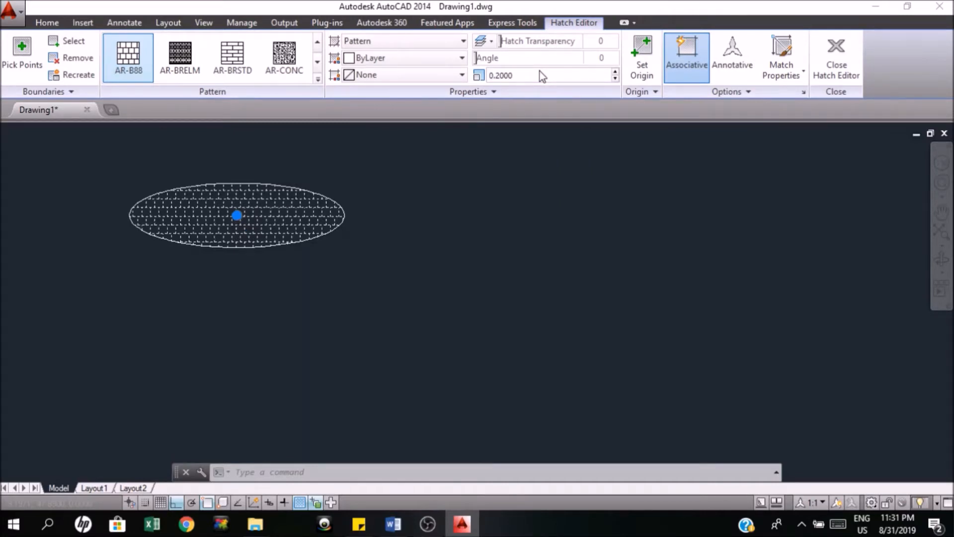
{"action": "key", "text": "Escape"}
{"action": "scroll", "coordinate": [213, 226], "scroll_direction": "up", "scroll_amount": 2}
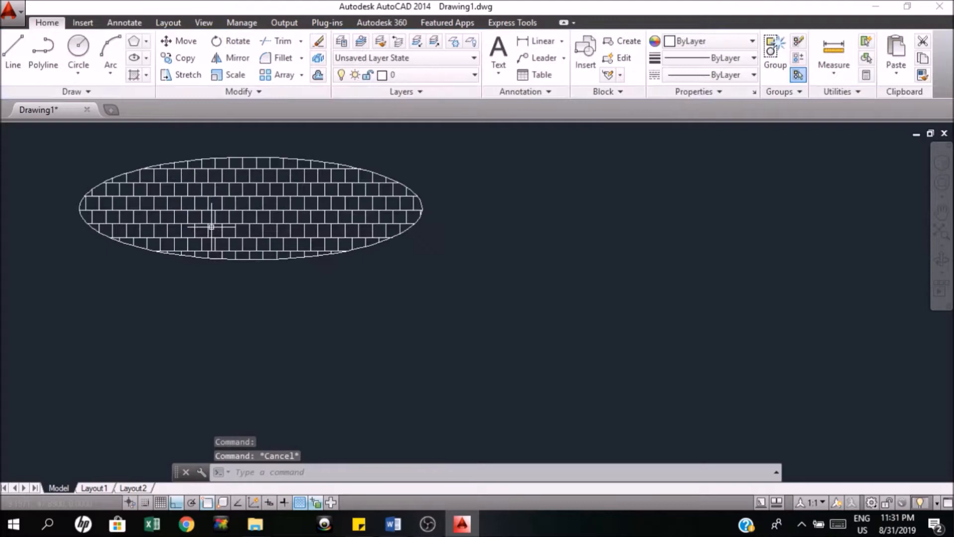
{"action": "scroll", "coordinate": [213, 228], "scroll_direction": "up", "scroll_amount": 2}
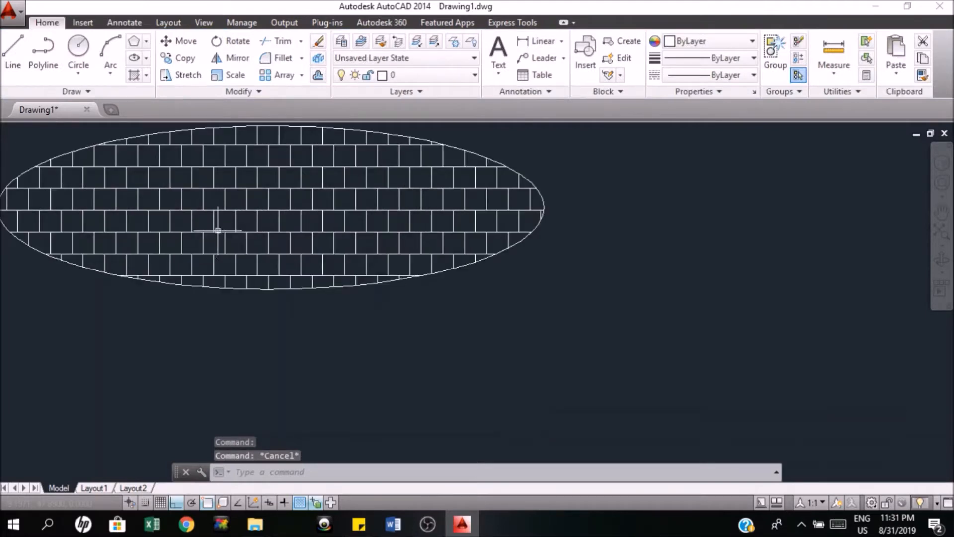
{"action": "scroll", "coordinate": [218, 230], "scroll_direction": "down", "scroll_amount": 4}
{"action": "scroll", "coordinate": [174, 181], "scroll_direction": "up", "scroll_amount": 2}
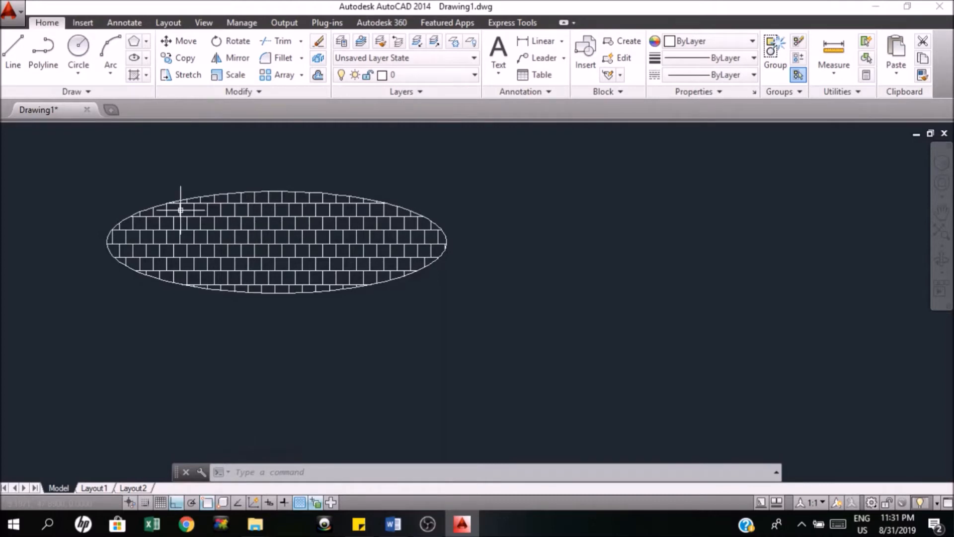
{"action": "scroll", "coordinate": [64, 174], "scroll_direction": "down", "scroll_amount": 3}
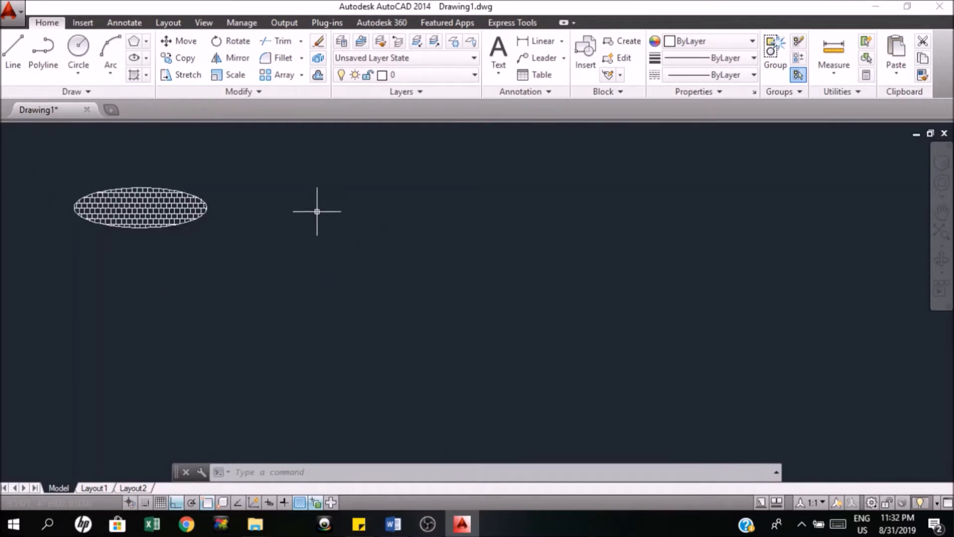
- Move the brick hatch horizontally out of the ellipse into the empty space to the right of it
{"action": "scroll", "coordinate": [60, 149], "scroll_direction": "up", "scroll_amount": 2}
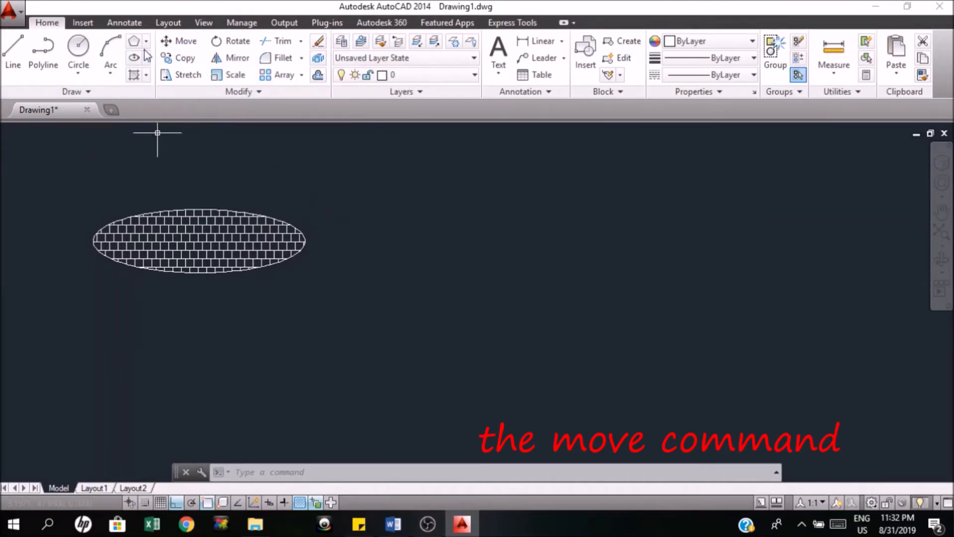
{"action": "left_click", "coordinate": [181, 43]}
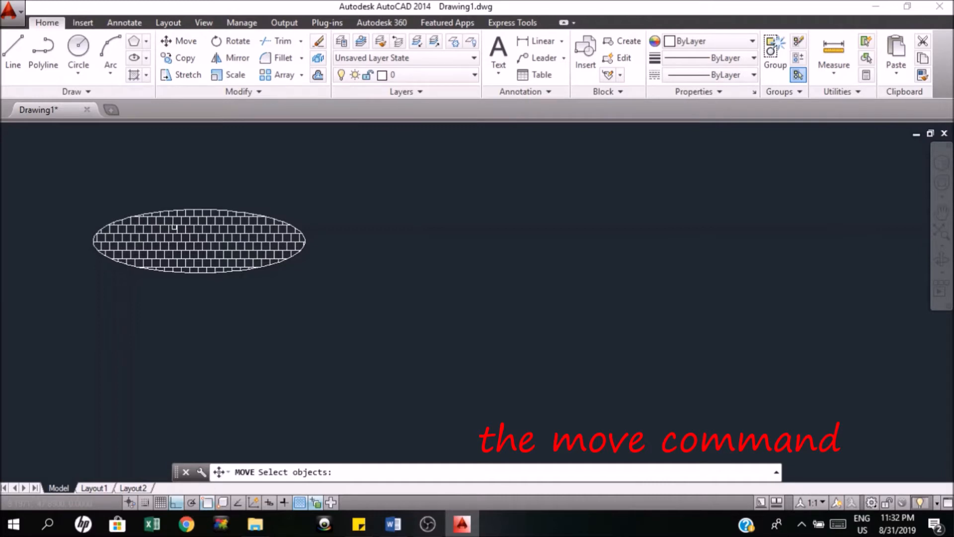
{"action": "left_click", "coordinate": [178, 223]}
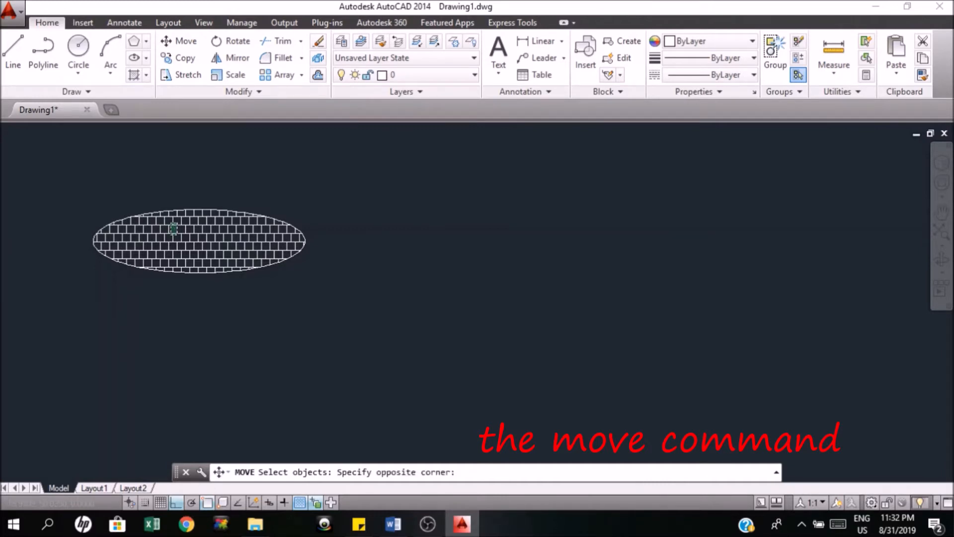
{"action": "left_click", "coordinate": [173, 230]}
{"action": "key", "text": "Return"}
{"action": "left_click", "coordinate": [234, 232]}
{"action": "left_click", "coordinate": [515, 262]}
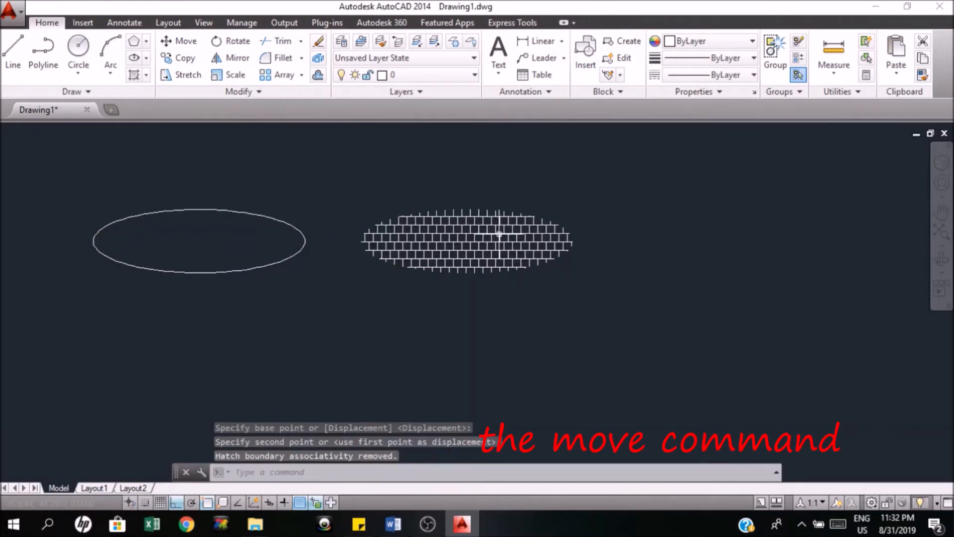
- Copy the empty ellipse from its centre horizontally to the right so that it outlines the brick hatch
{"action": "left_click", "coordinate": [178, 60]}
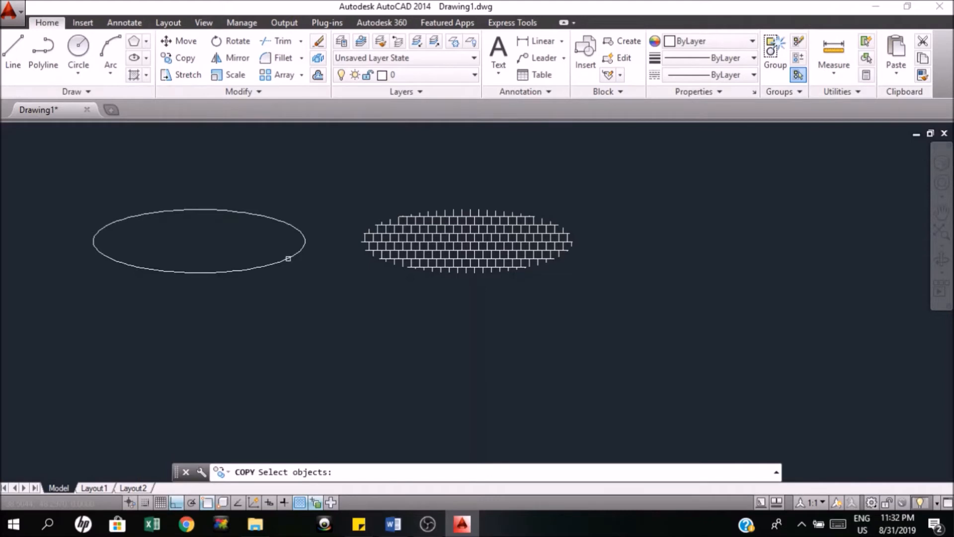
{"action": "left_click", "coordinate": [288, 259]}
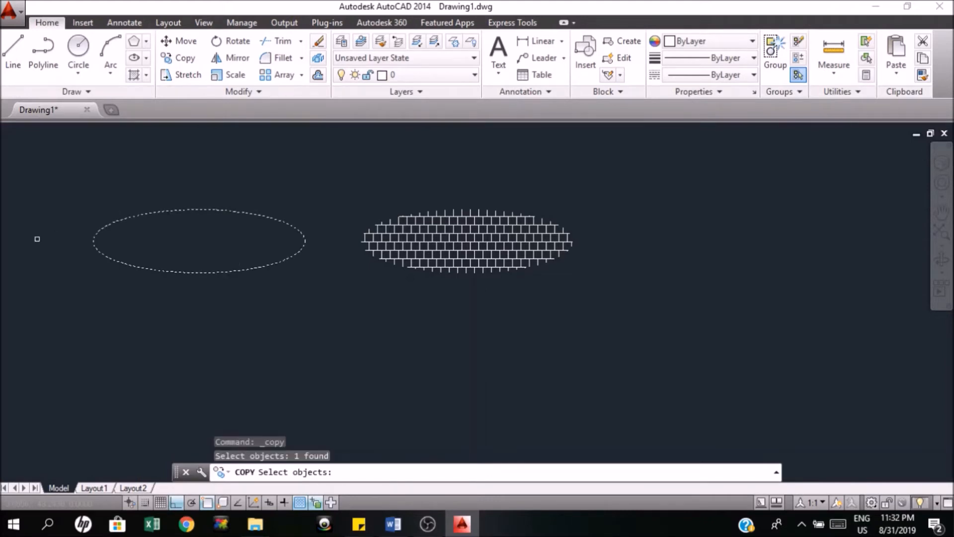
{"action": "key", "text": "Return"}
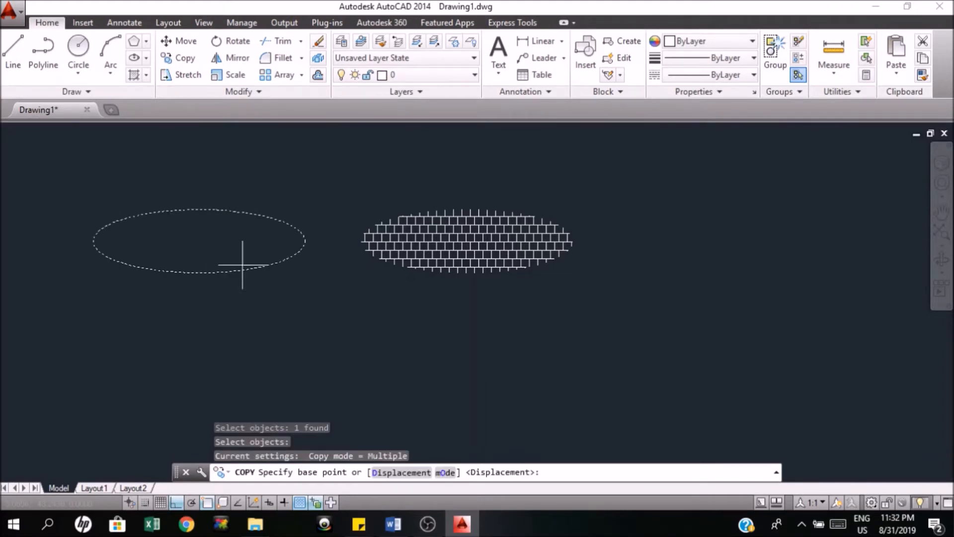
{"action": "left_click", "coordinate": [199, 241]}
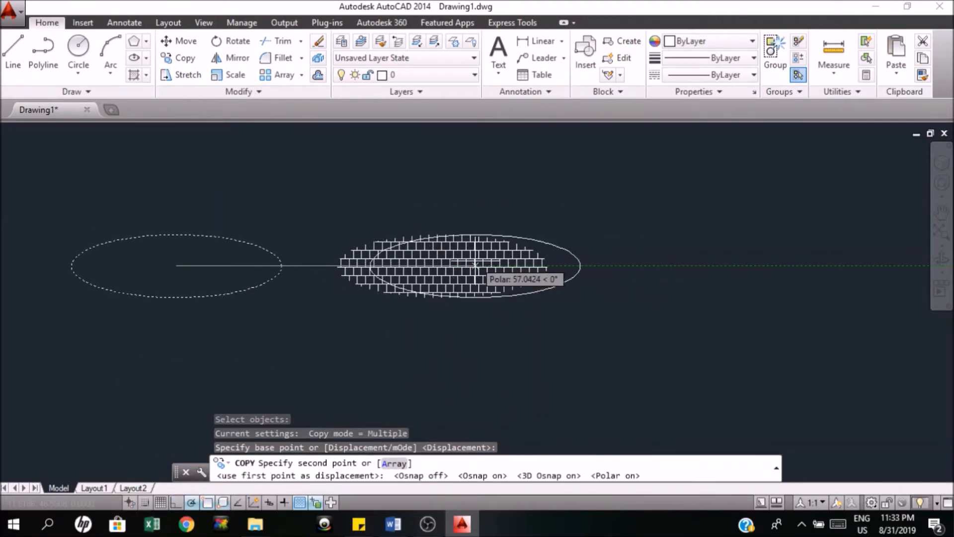
{"action": "left_click", "coordinate": [440, 264]}
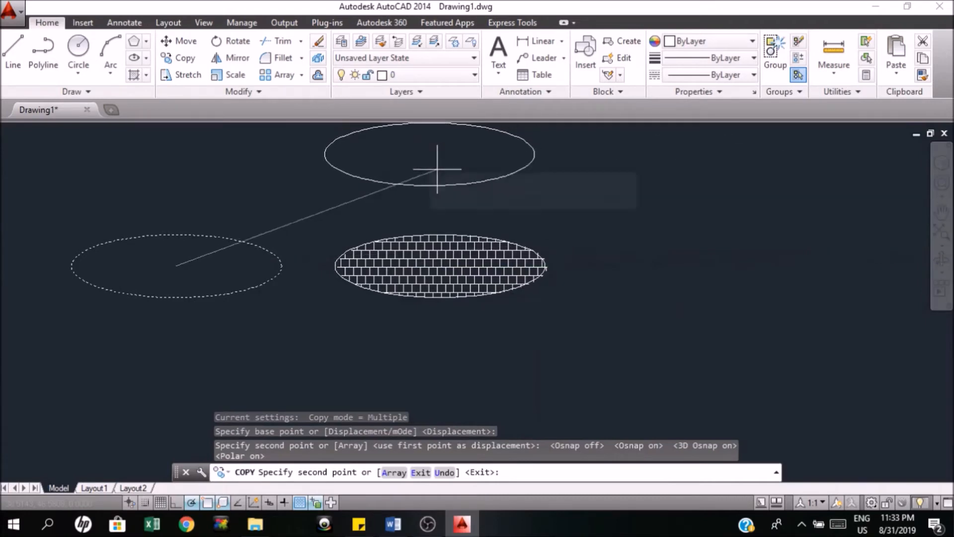
{"action": "key", "text": "Escape"}
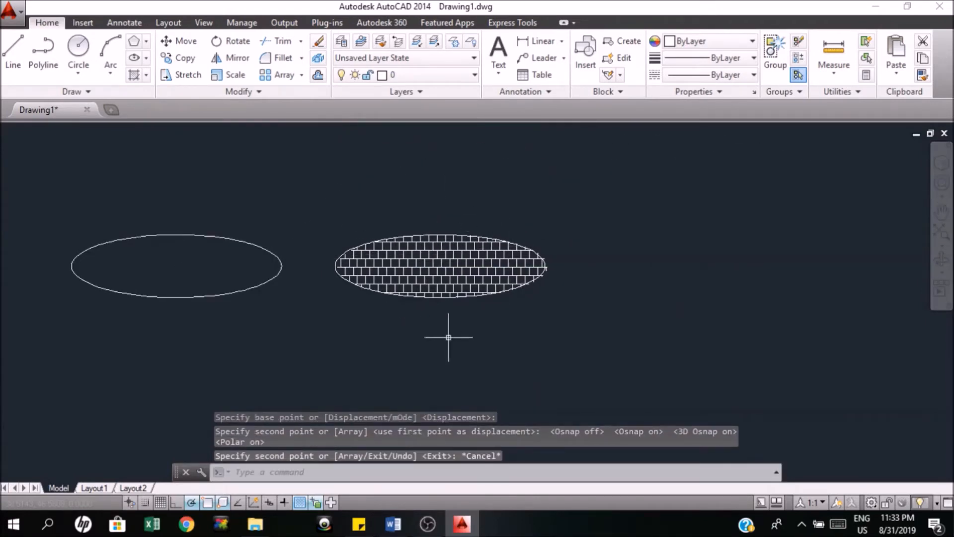
- Rotate the empty ellipse 90 degrees about its centre
{"action": "scroll", "coordinate": [343, 224], "scroll_direction": "down", "scroll_amount": 1}
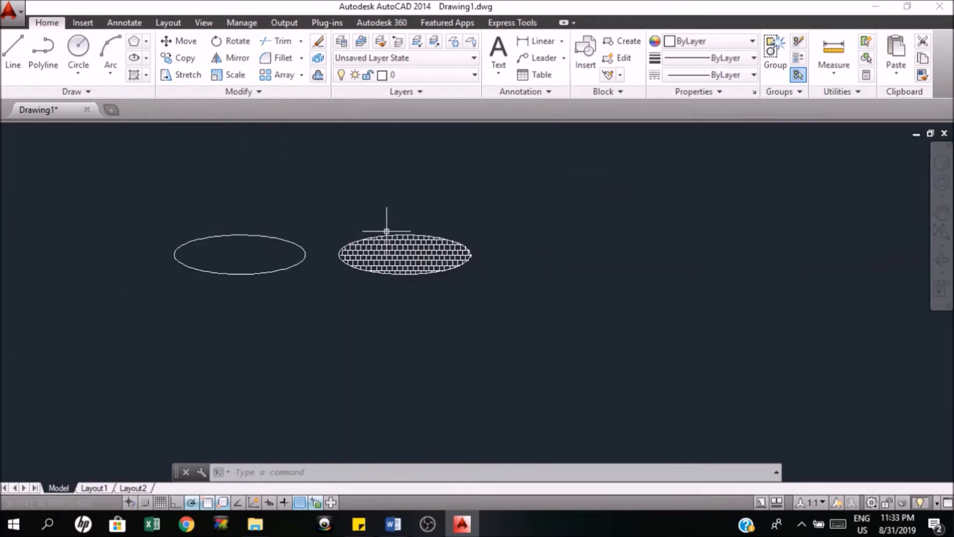
{"action": "left_click", "coordinate": [232, 44]}
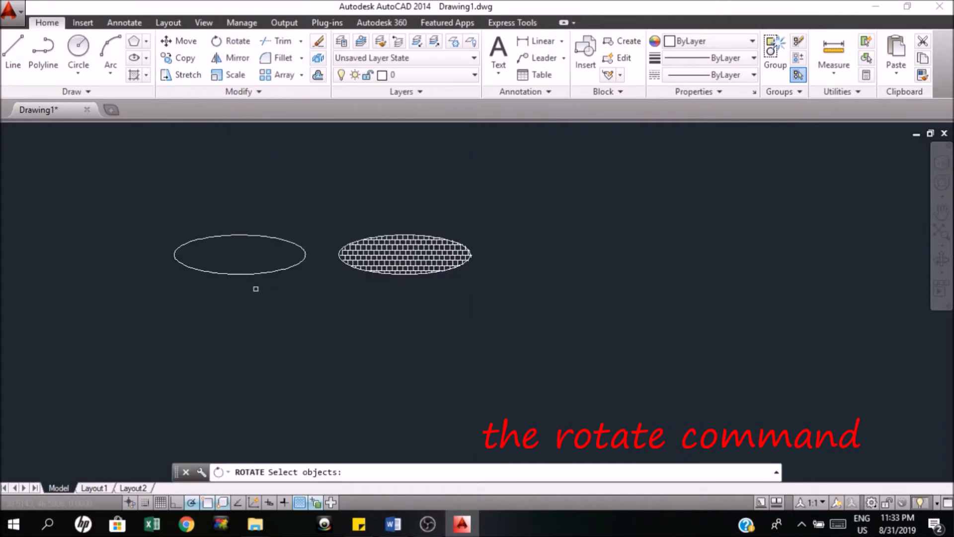
{"action": "left_click", "coordinate": [261, 272]}
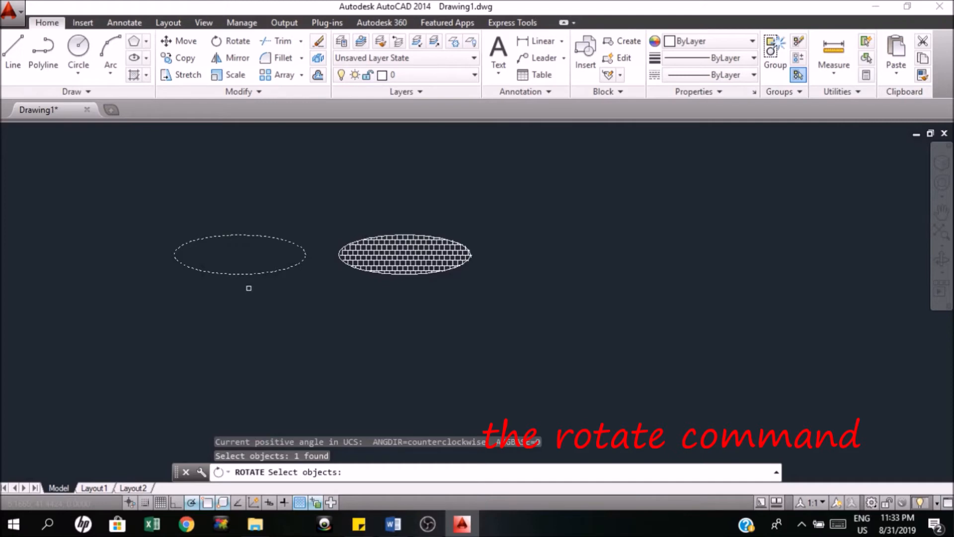
{"action": "key", "text": "Return"}
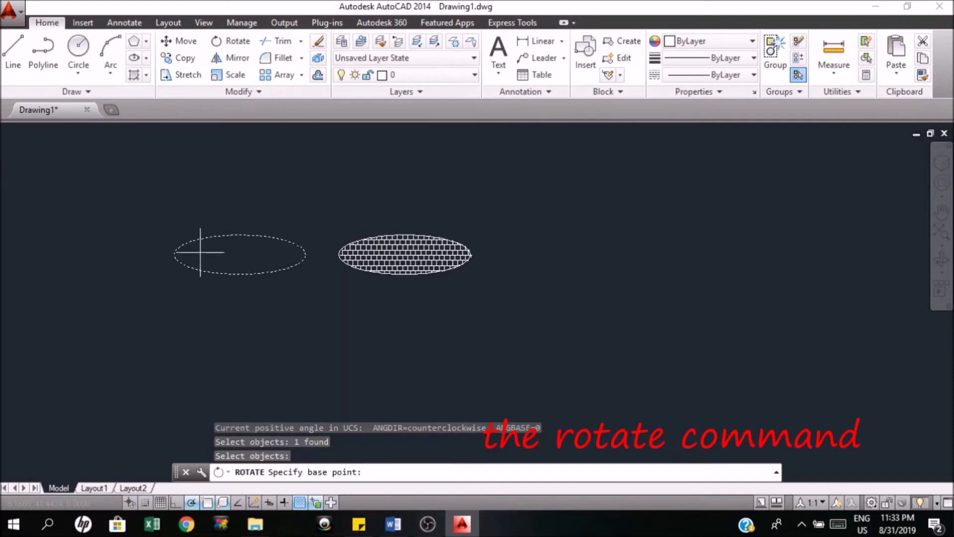
{"action": "left_click", "coordinate": [240, 255]}
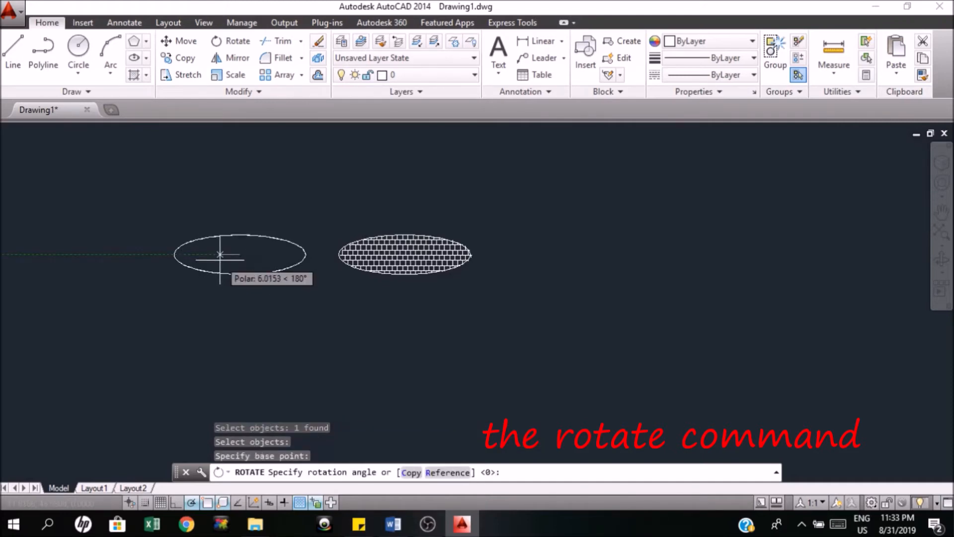
{"action": "type", "text": "90"}
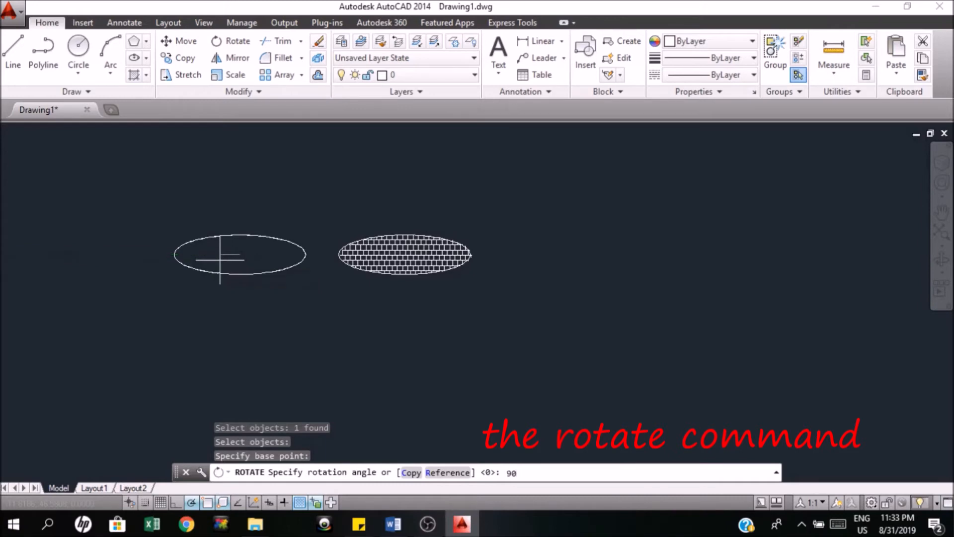
{"action": "key", "text": "Return"}
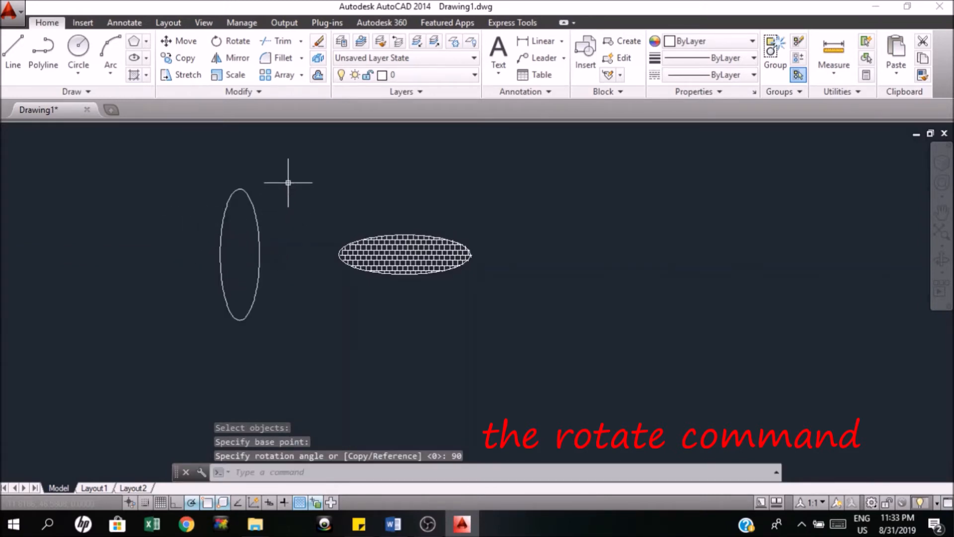
- Mirror the upright ellipse across a vertical line just to its right, with Ortho on and the source object kept
{"action": "left_click", "coordinate": [237, 59]}
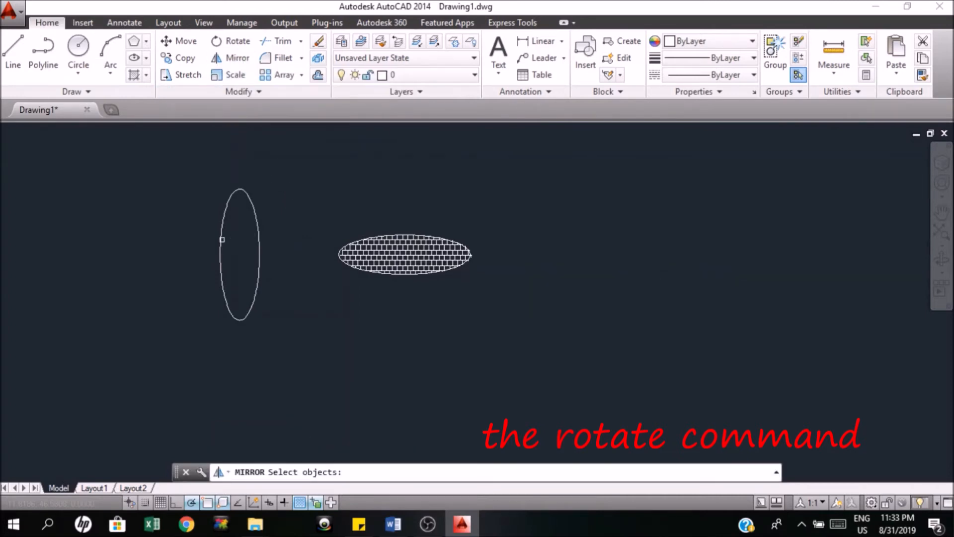
{"action": "left_click", "coordinate": [222, 231]}
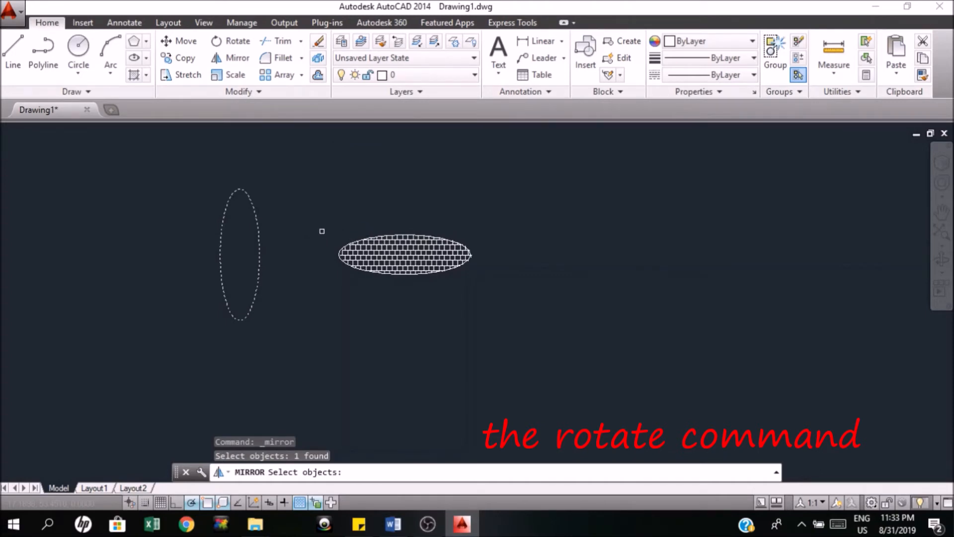
{"action": "key", "text": "Return"}
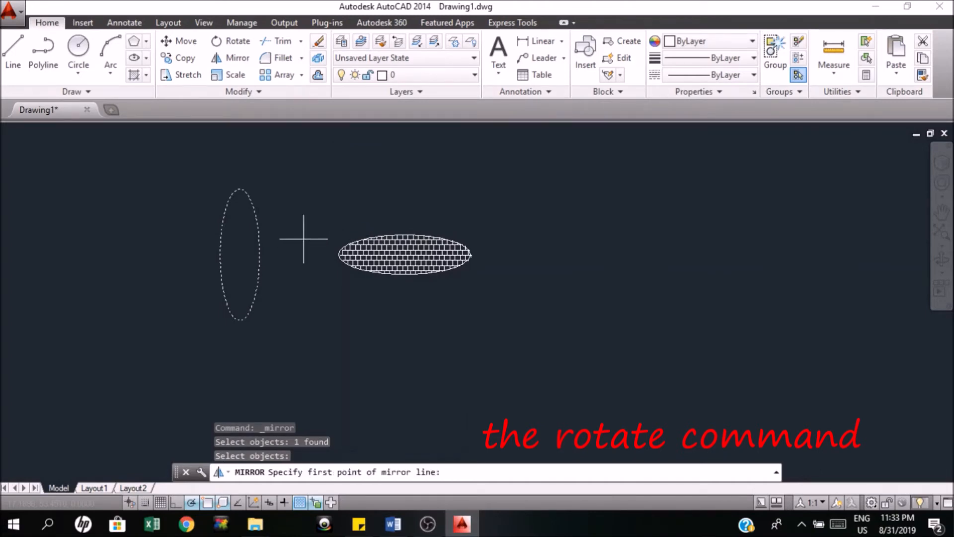
{"action": "left_click", "coordinate": [284, 184]}
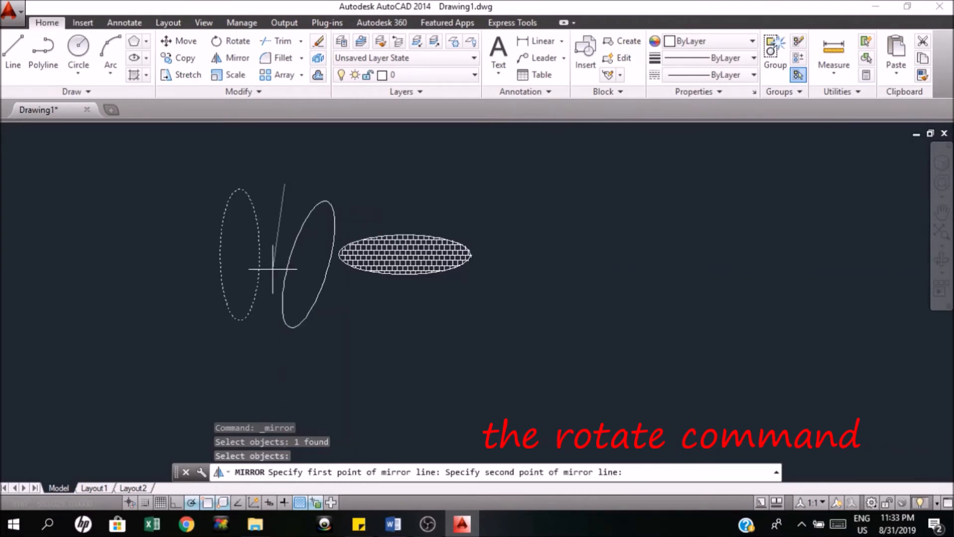
{"action": "left_click", "coordinate": [175, 505]}
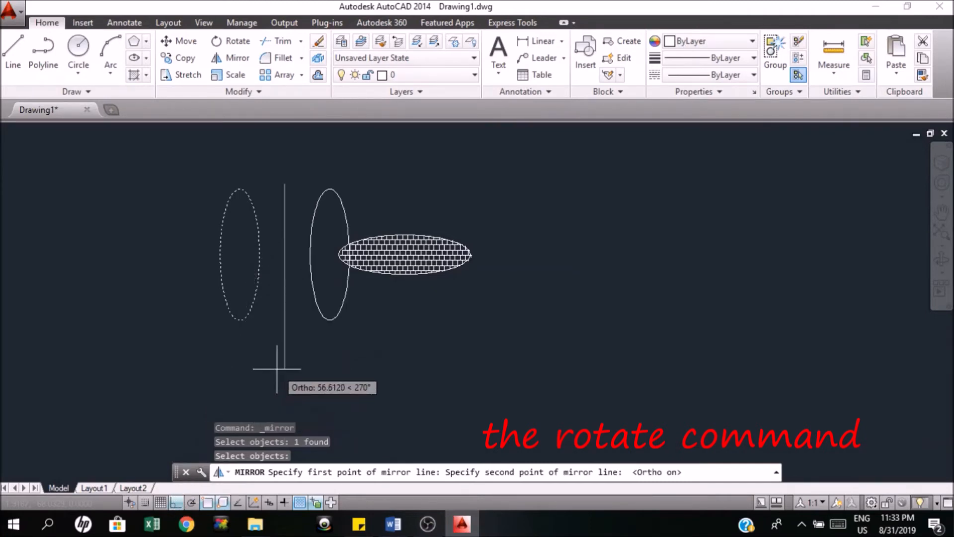
{"action": "left_click", "coordinate": [283, 352]}
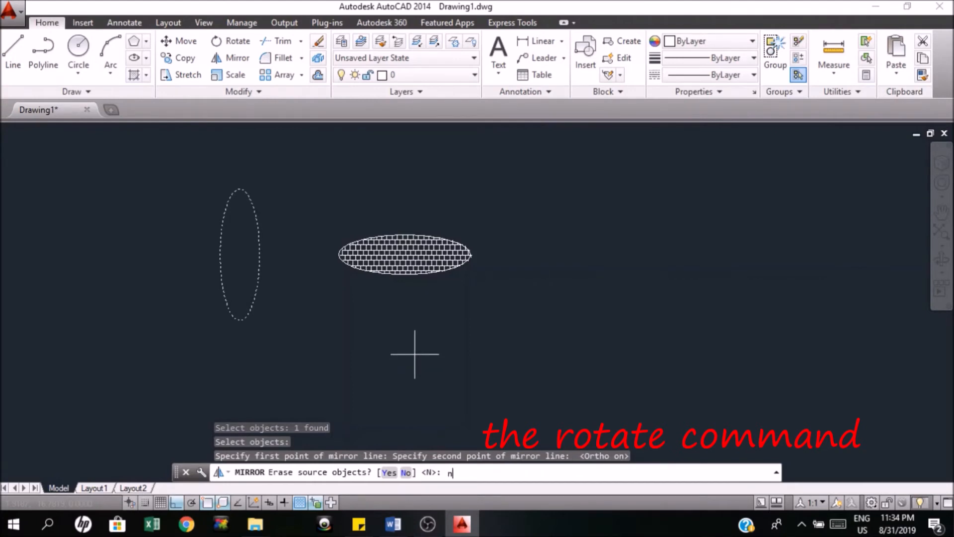
{"action": "key", "text": "Return"}
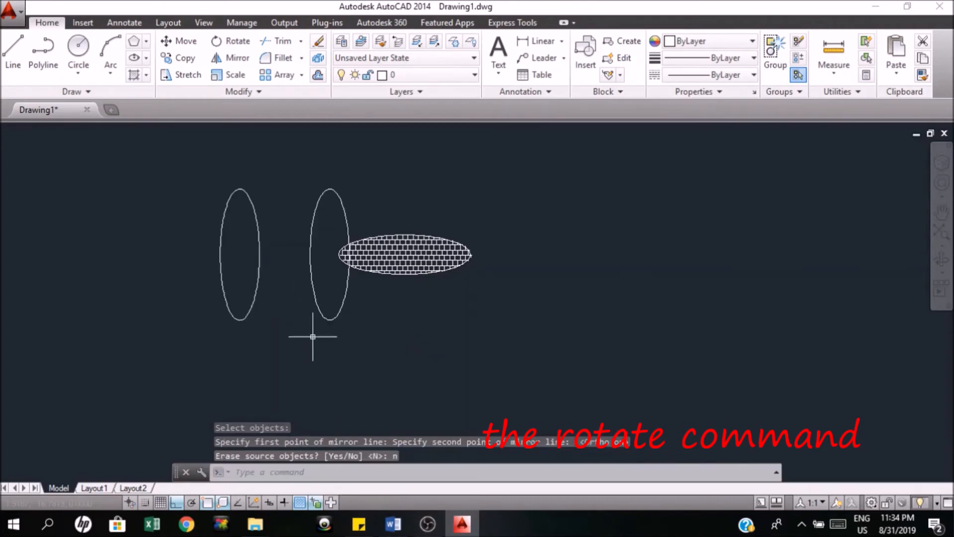
{"action": "left_click", "coordinate": [350, 340]}
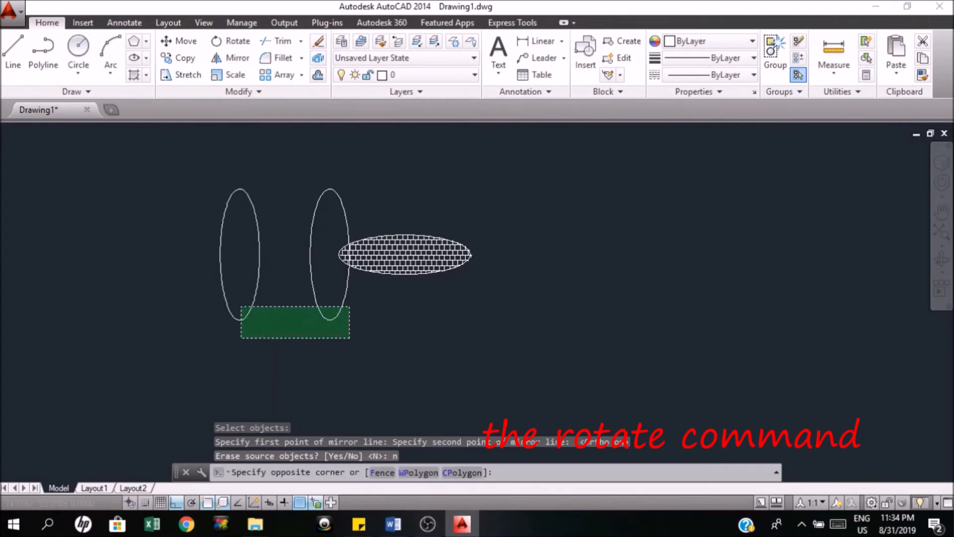
{"action": "left_click", "coordinate": [195, 263]}
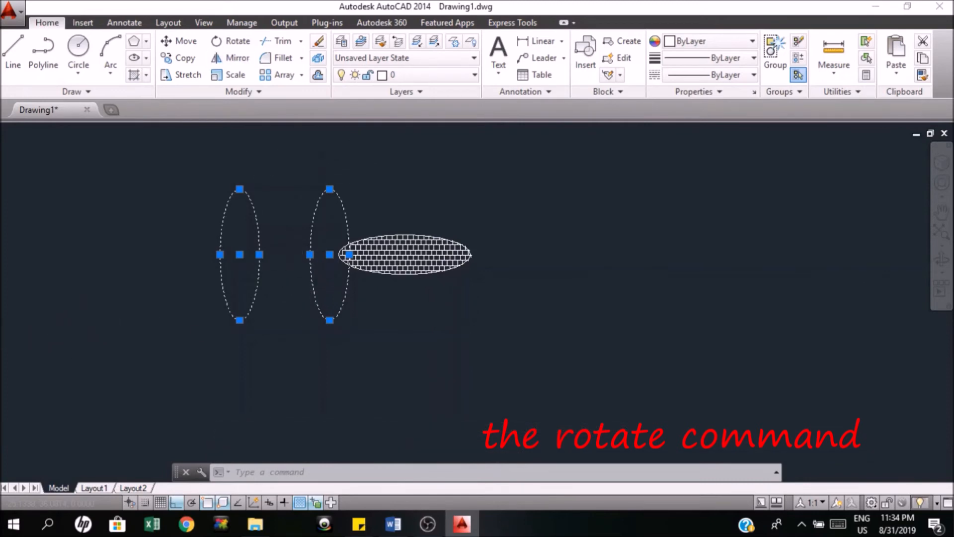
{"action": "key", "text": "Escape"}
- Mirror both upright ellipses across a horizontal line just below them and erase the source objects
{"action": "left_click", "coordinate": [238, 59]}
{"action": "left_click", "coordinate": [347, 333]}
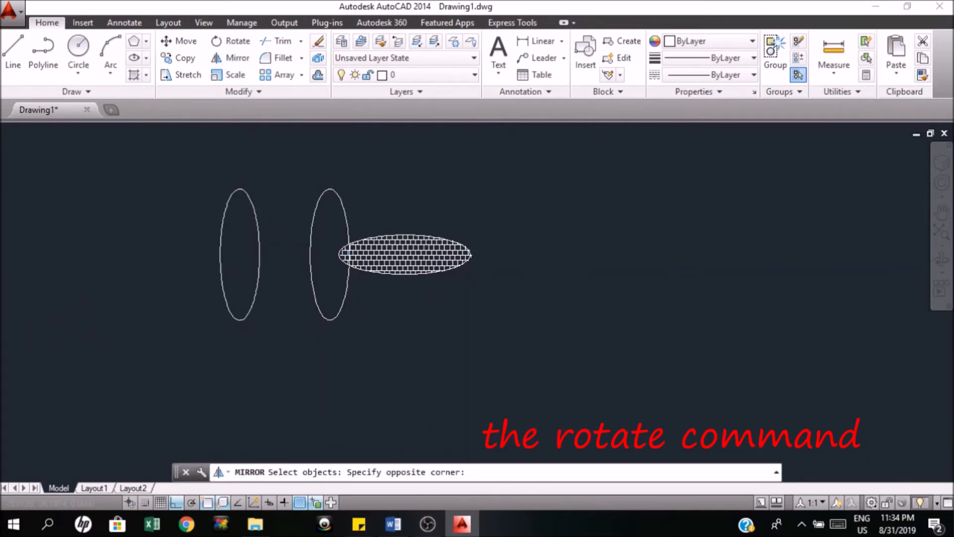
{"action": "left_click", "coordinate": [219, 294]}
{"action": "key", "text": "Return"}
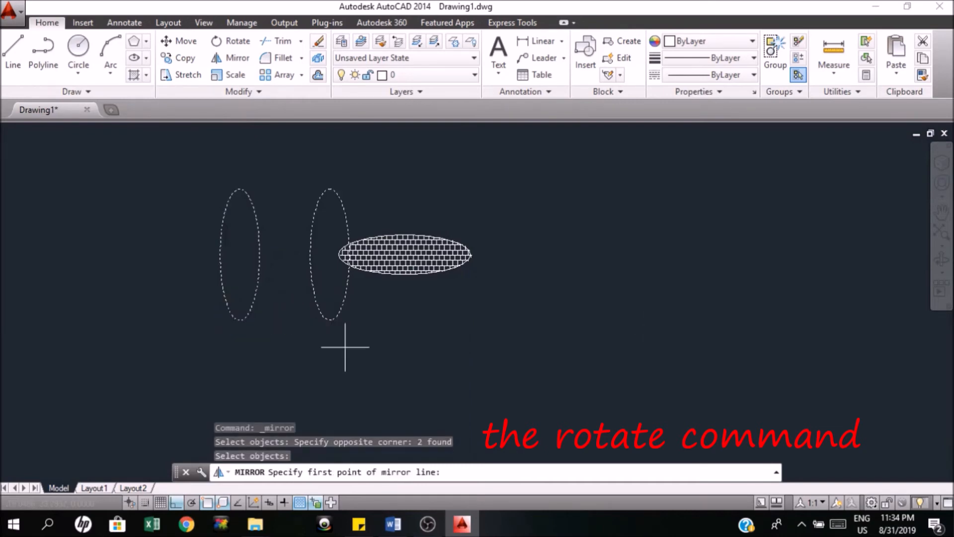
{"action": "left_click", "coordinate": [183, 348]}
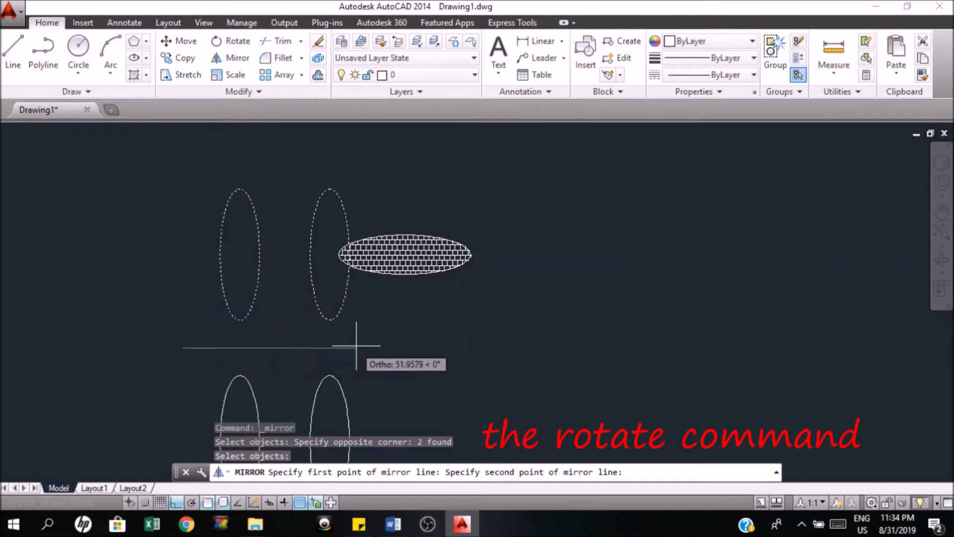
{"action": "left_click", "coordinate": [471, 343]}
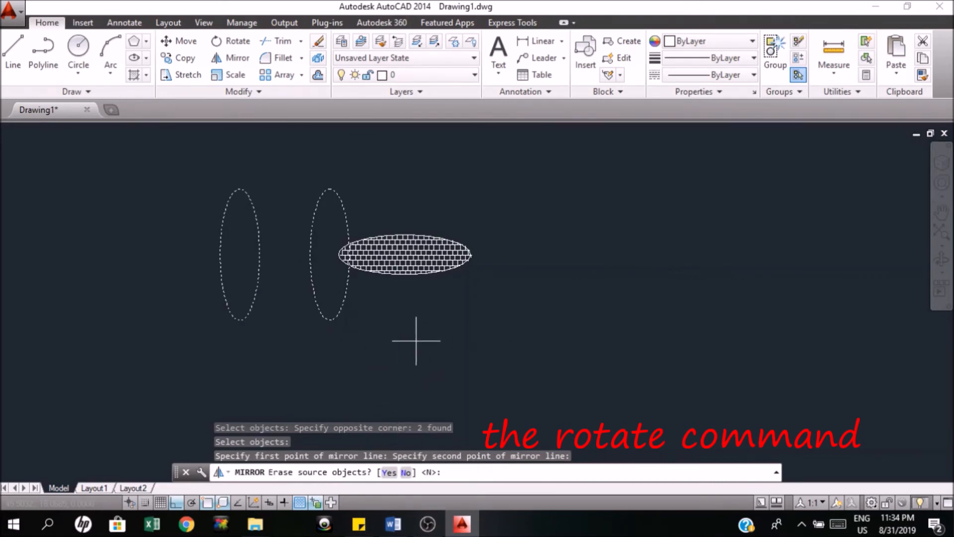
{"action": "key", "text": "Return"}
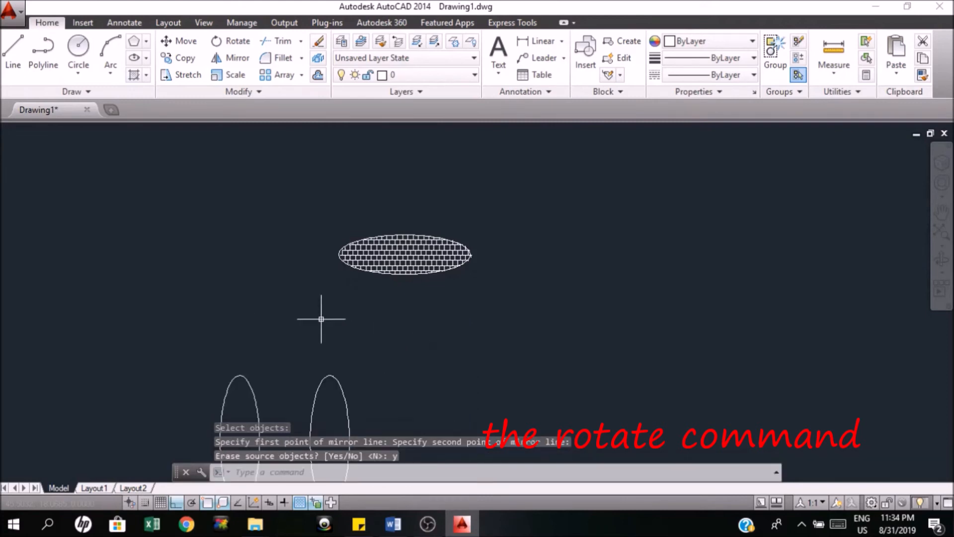
- Draw three connected lines through both upright ellipses: one horizontal with Ortho on, then two slanted with Ortho off
{"action": "scroll", "coordinate": [288, 248], "scroll_direction": "down", "scroll_amount": 1}
{"action": "scroll", "coordinate": [278, 343], "scroll_direction": "up", "scroll_amount": 4}
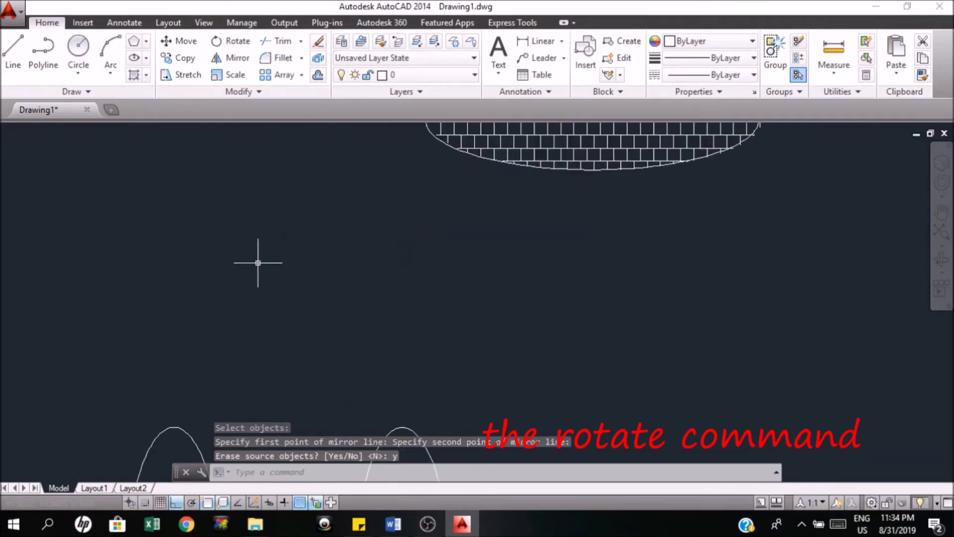
{"action": "scroll", "coordinate": [260, 261], "scroll_direction": "down", "scroll_amount": 4}
{"action": "scroll", "coordinate": [252, 398], "scroll_direction": "up", "scroll_amount": 3}
{"action": "scroll", "coordinate": [272, 325], "scroll_direction": "down", "scroll_amount": 2}
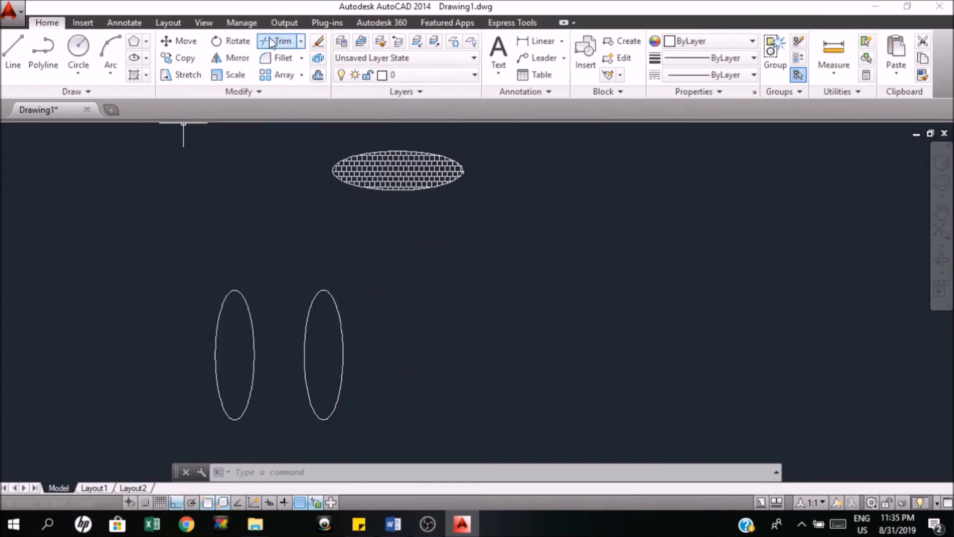
{"action": "left_click", "coordinate": [13, 50]}
{"action": "left_click", "coordinate": [120, 364]}
{"action": "left_click", "coordinate": [621, 364]}
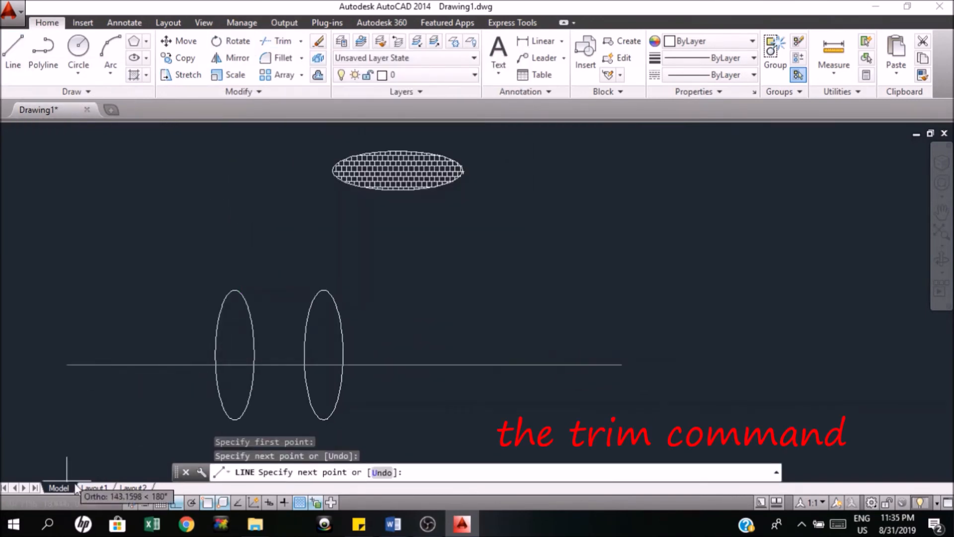
{"action": "left_click", "coordinate": [175, 501]}
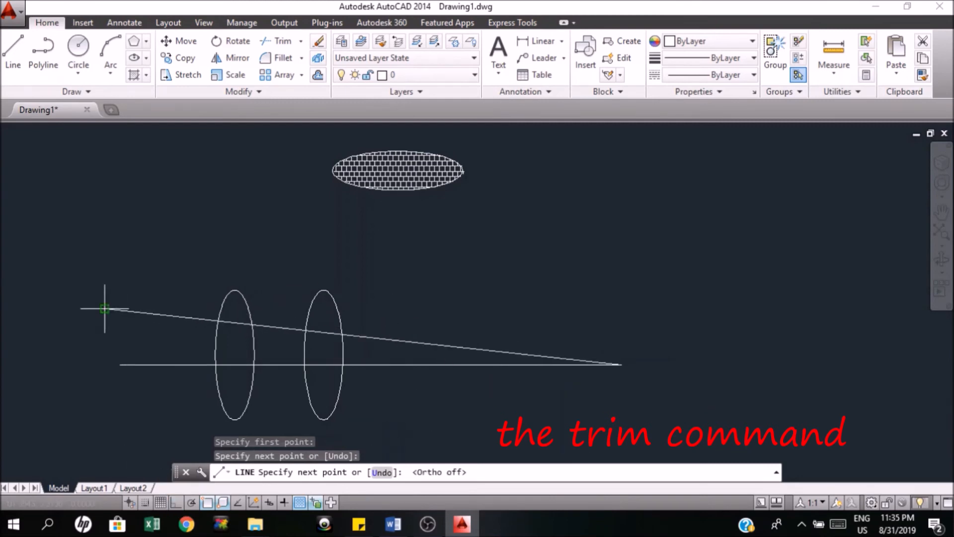
{"action": "left_click", "coordinate": [105, 309]}
{"action": "left_click", "coordinate": [386, 399]}
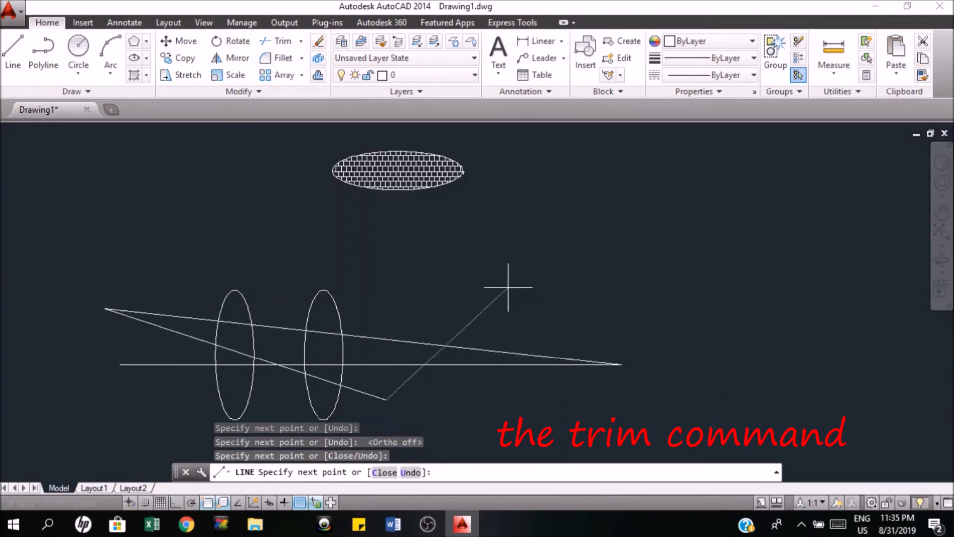
{"action": "key", "text": "Return"}
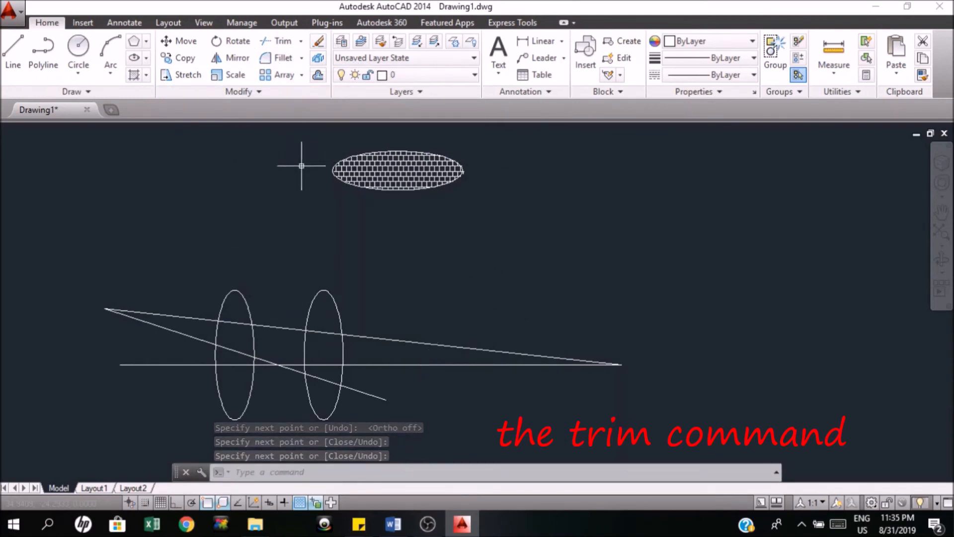
- Using all objects as cutting edges, trim the upper slanted line left of the ellipses and the horizontal line within the left ellipse and before the right one
{"action": "left_click", "coordinate": [301, 41]}
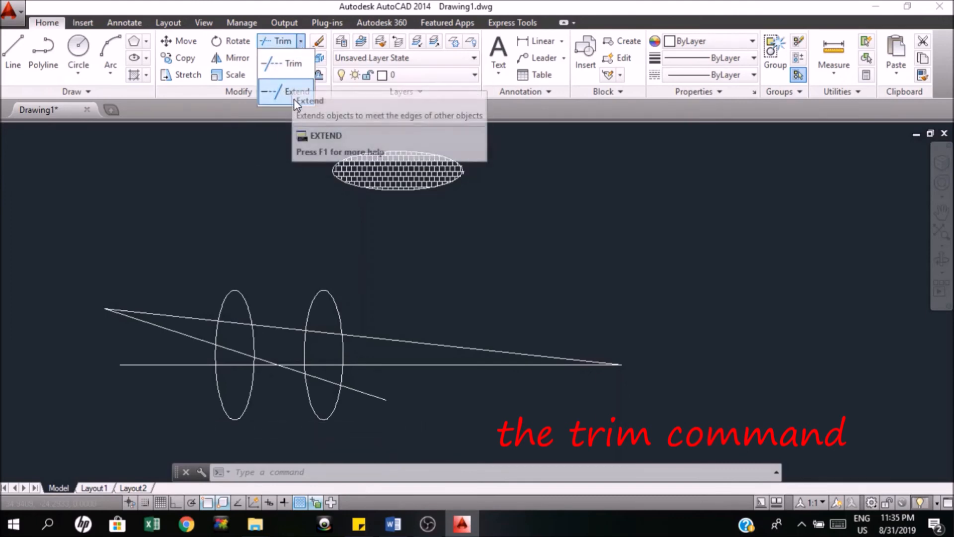
{"action": "left_click", "coordinate": [277, 47]}
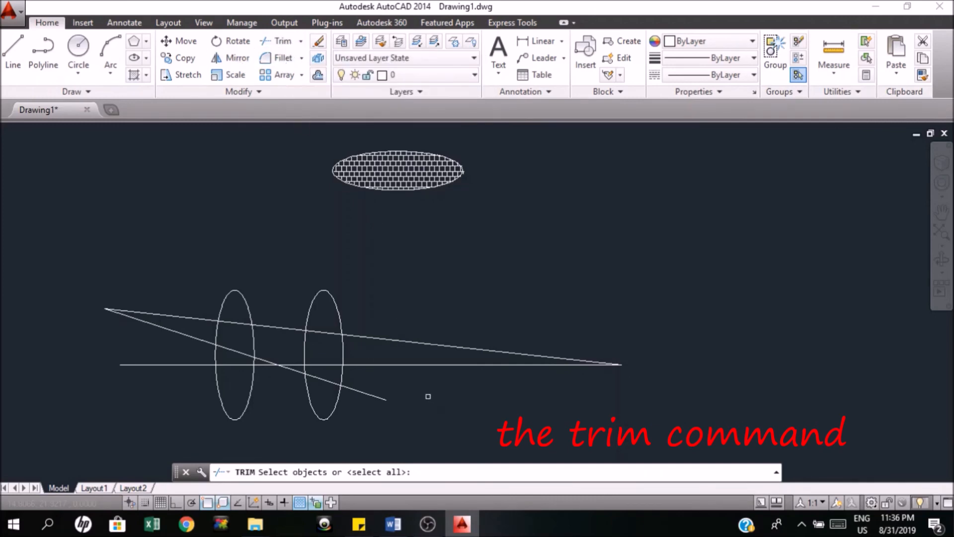
{"action": "key", "text": "Return"}
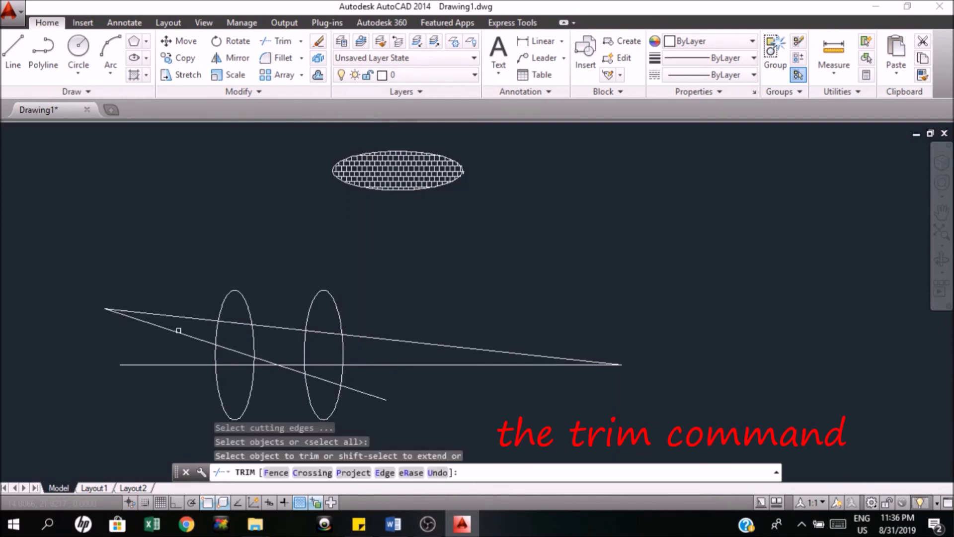
{"action": "left_click", "coordinate": [182, 315]}
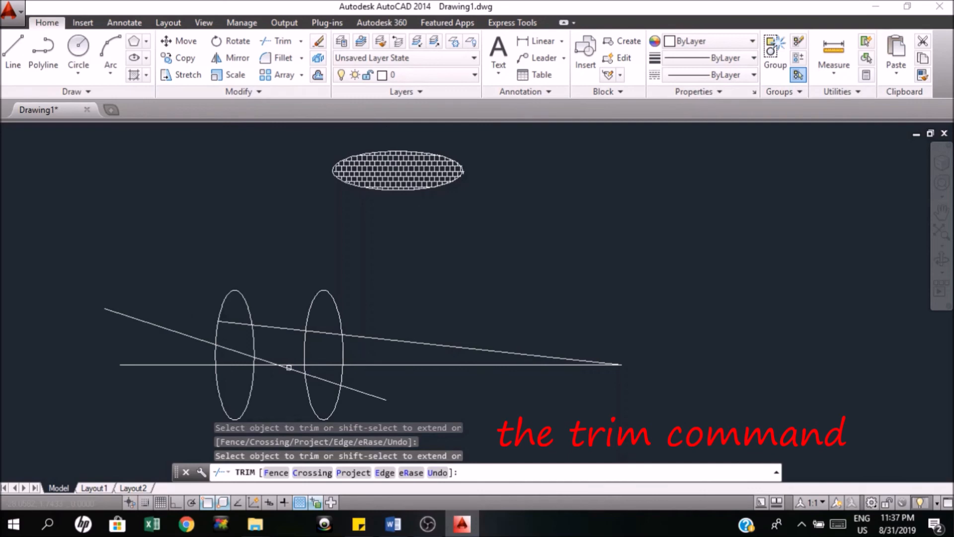
{"action": "scroll", "coordinate": [288, 367], "scroll_direction": "up", "scroll_amount": 2}
{"action": "left_click", "coordinate": [293, 361]}
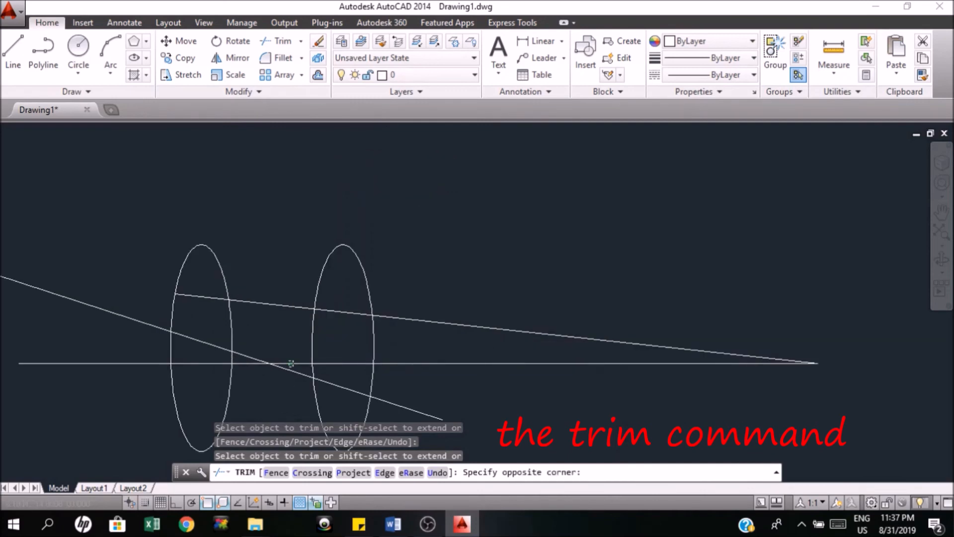
{"action": "left_click", "coordinate": [579, 321]}
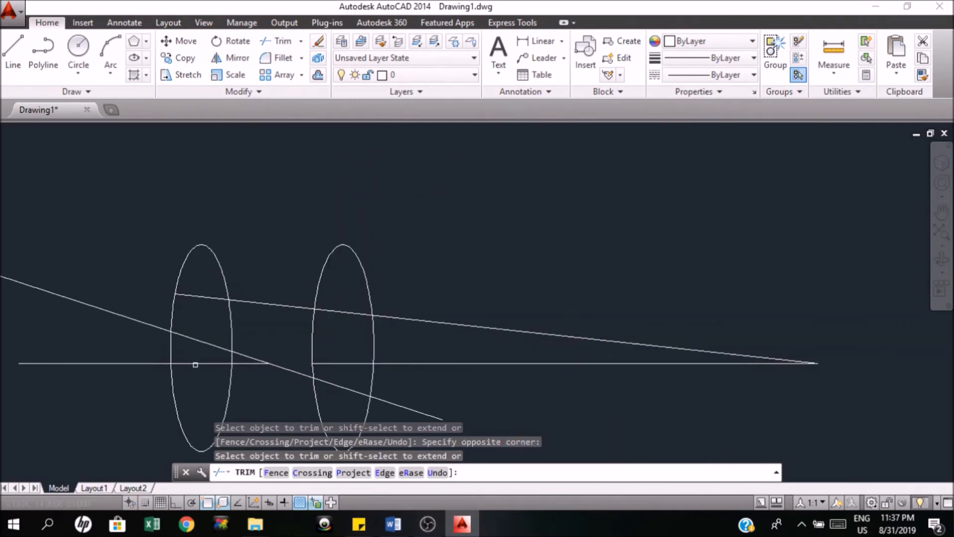
{"action": "scroll", "coordinate": [300, 281], "scroll_direction": "down", "scroll_amount": 2}
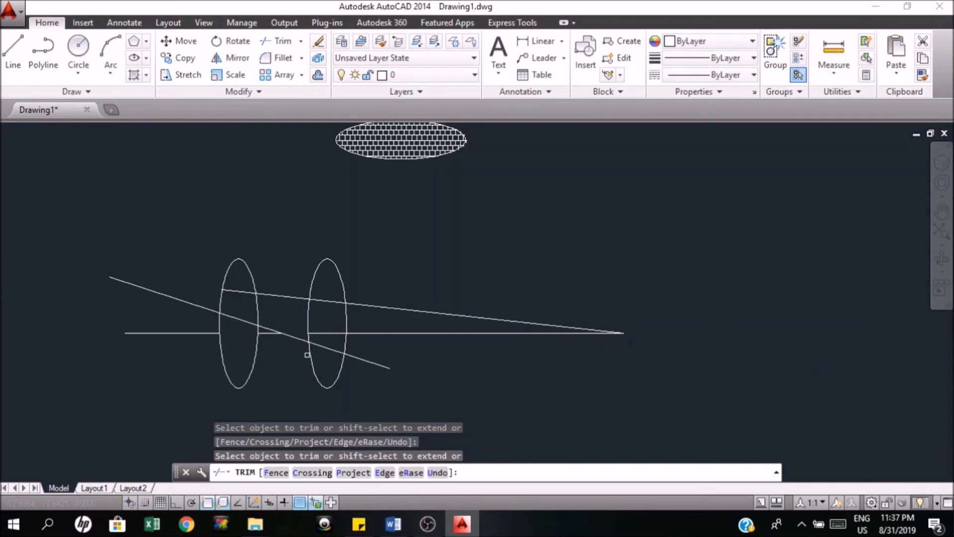